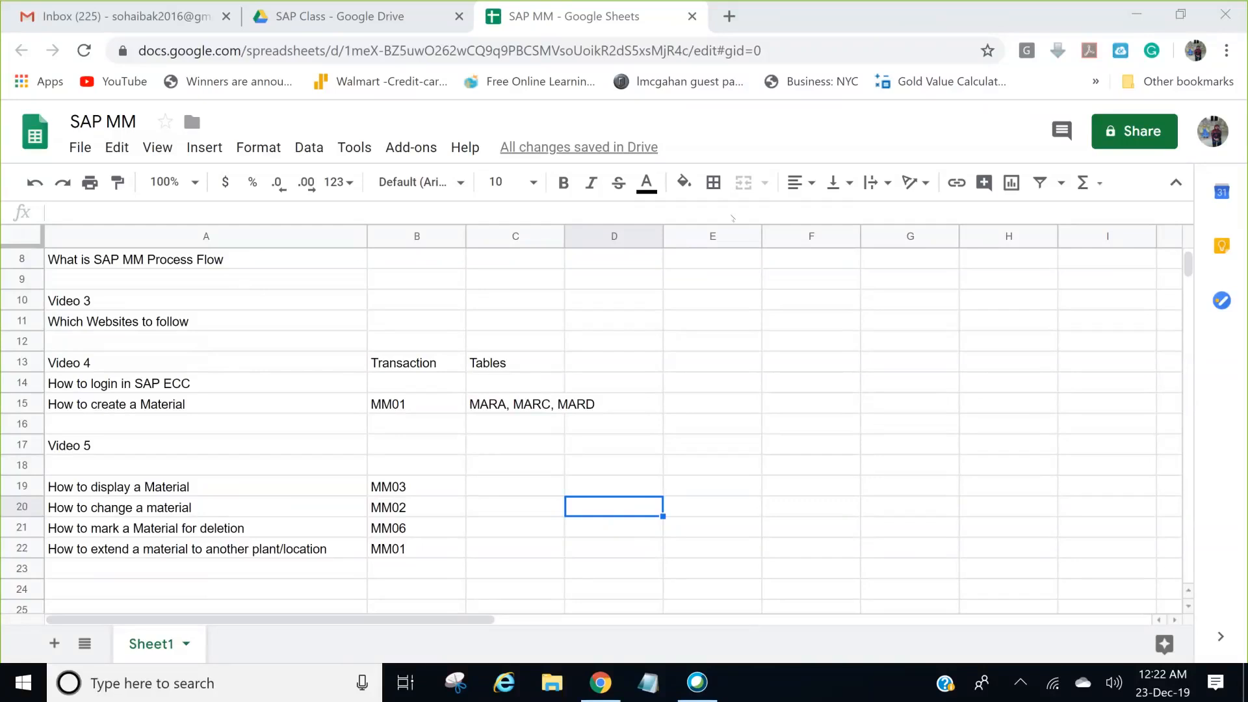
Select the "How to login in SAP ECC" topic in the sheet and launch SAP Logon
left_click(223, 383)
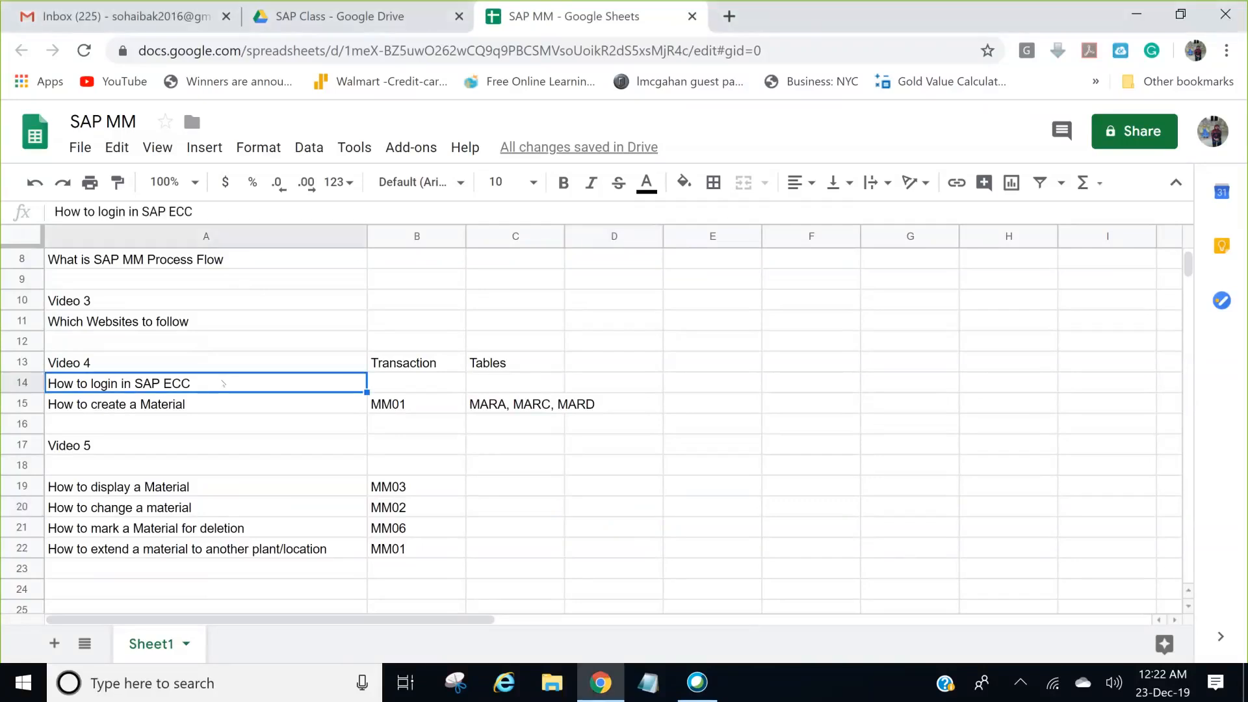
left_click(135, 695)
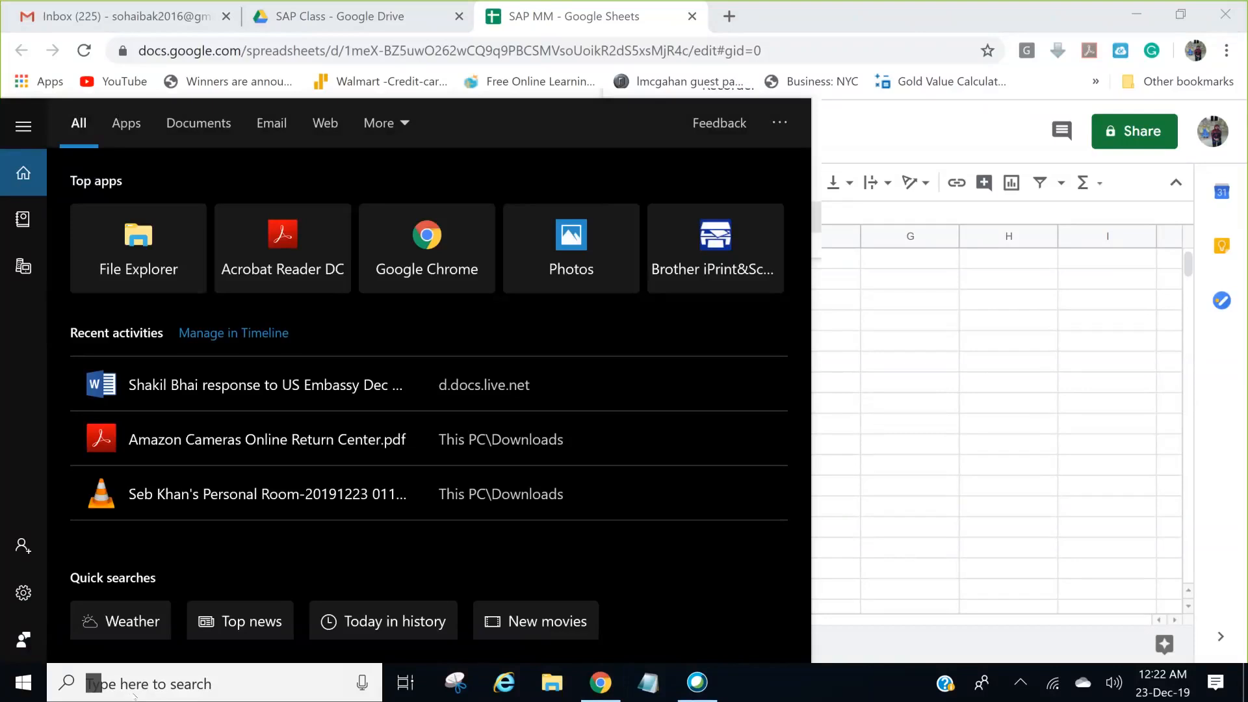
type("sap")
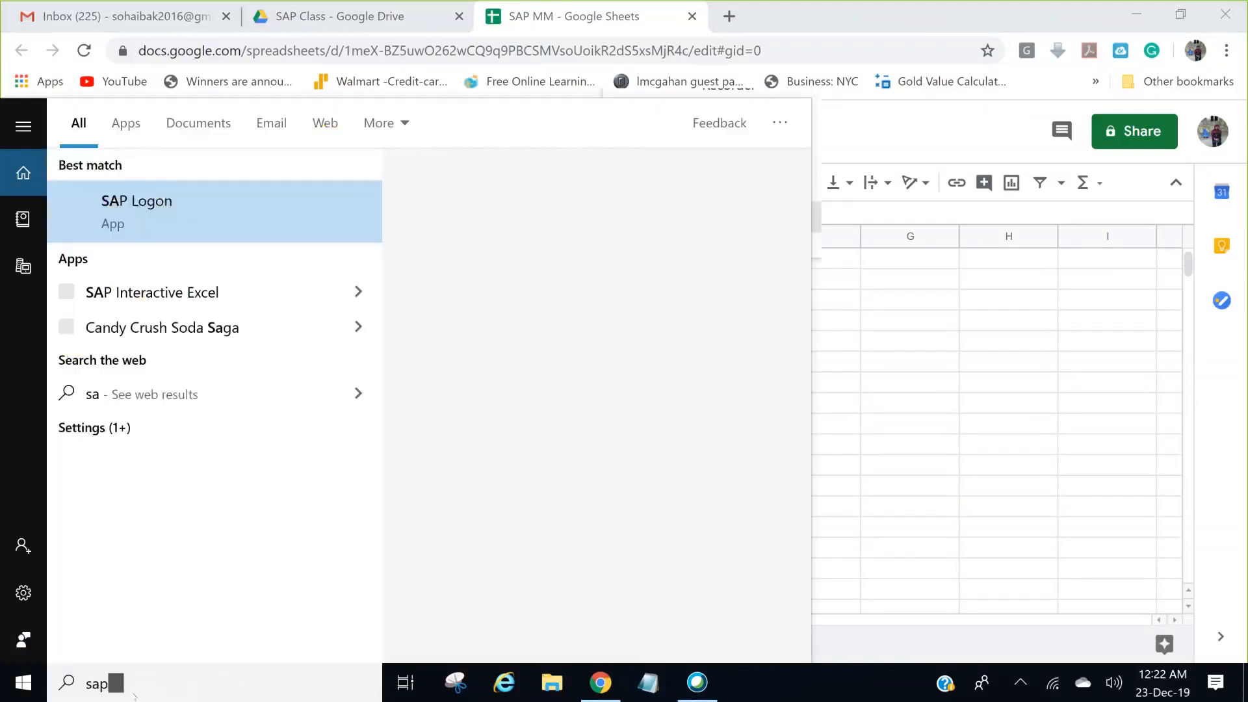
left_click(150, 216)
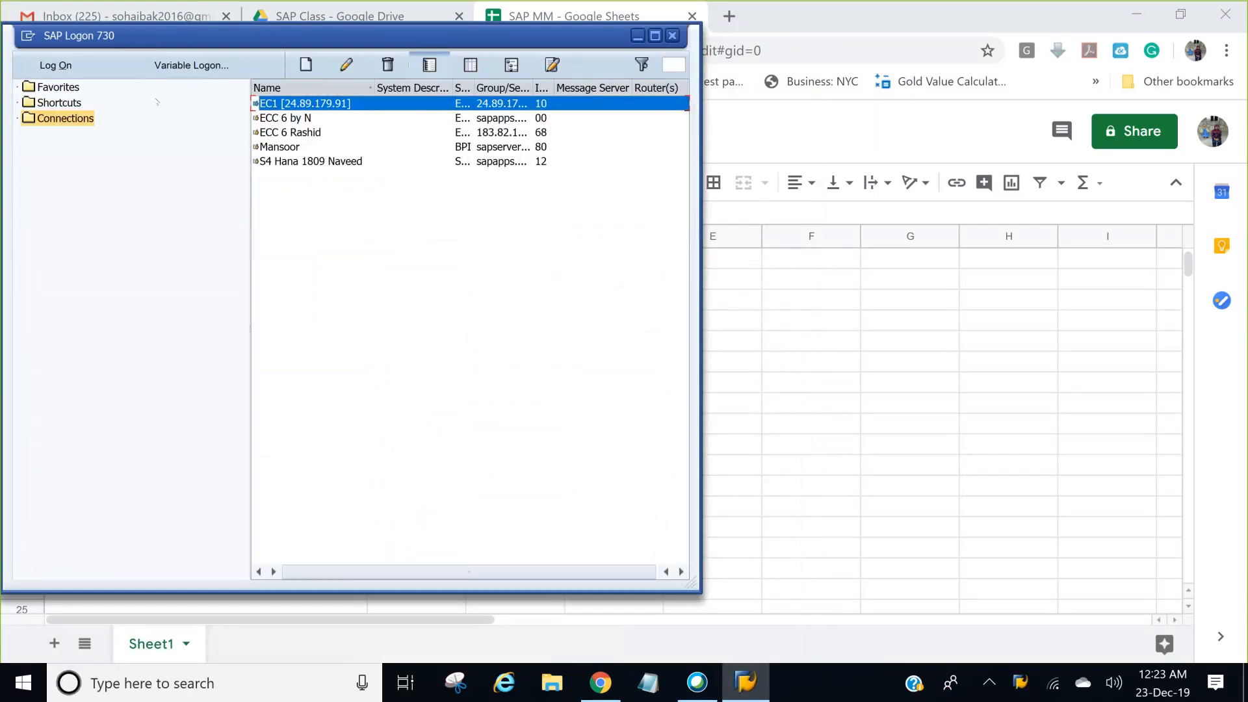
left_click_drag(157, 102, 156, 101)
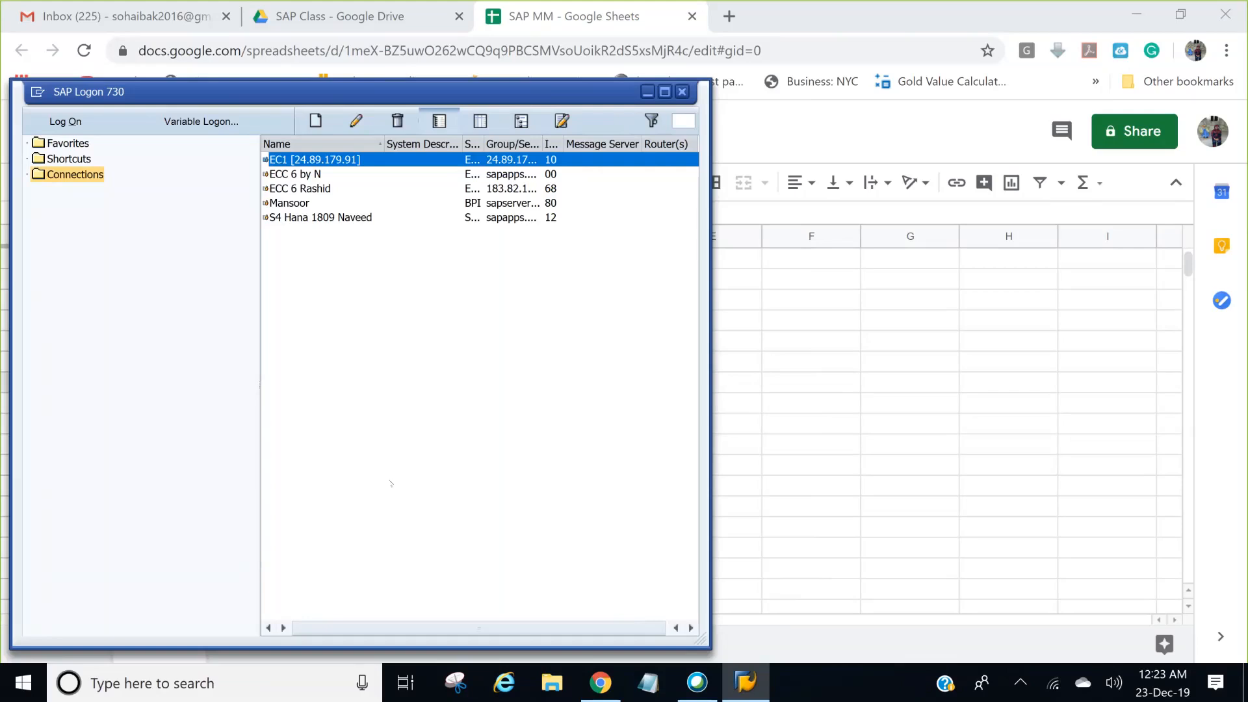
Open the logon screen of the ECC 6 by N connection
left_click(317, 174)
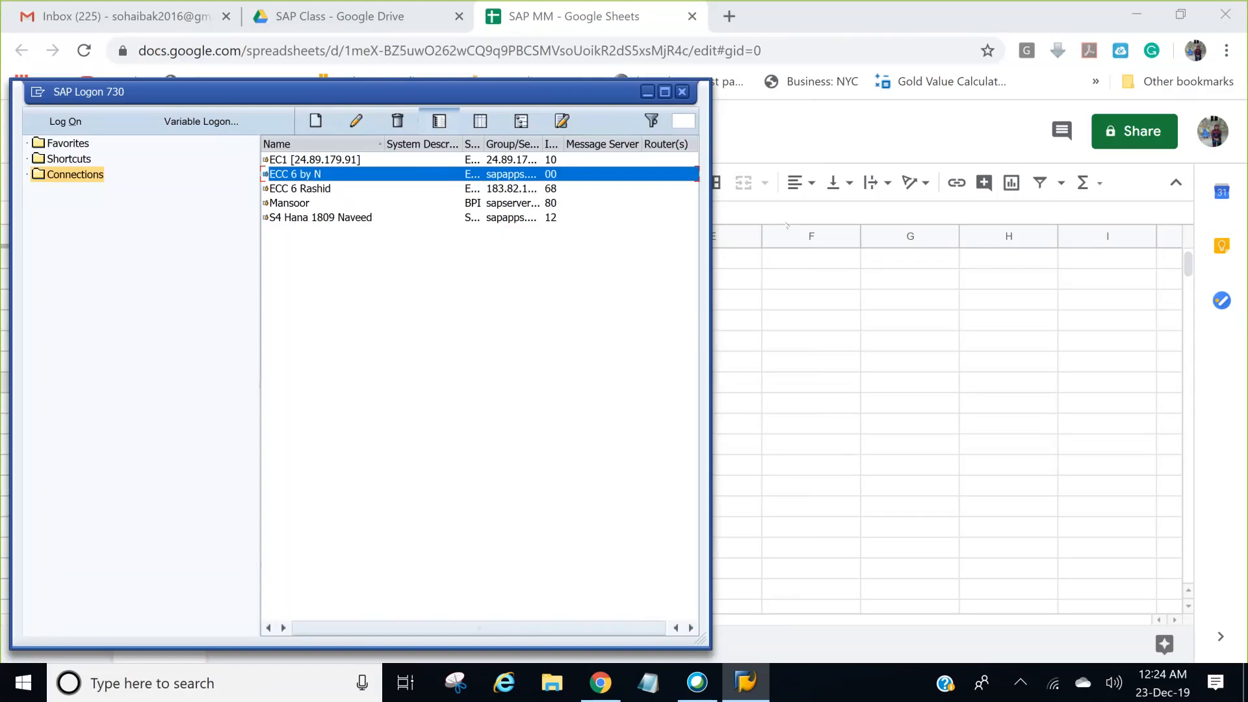
left_click(852, 89)
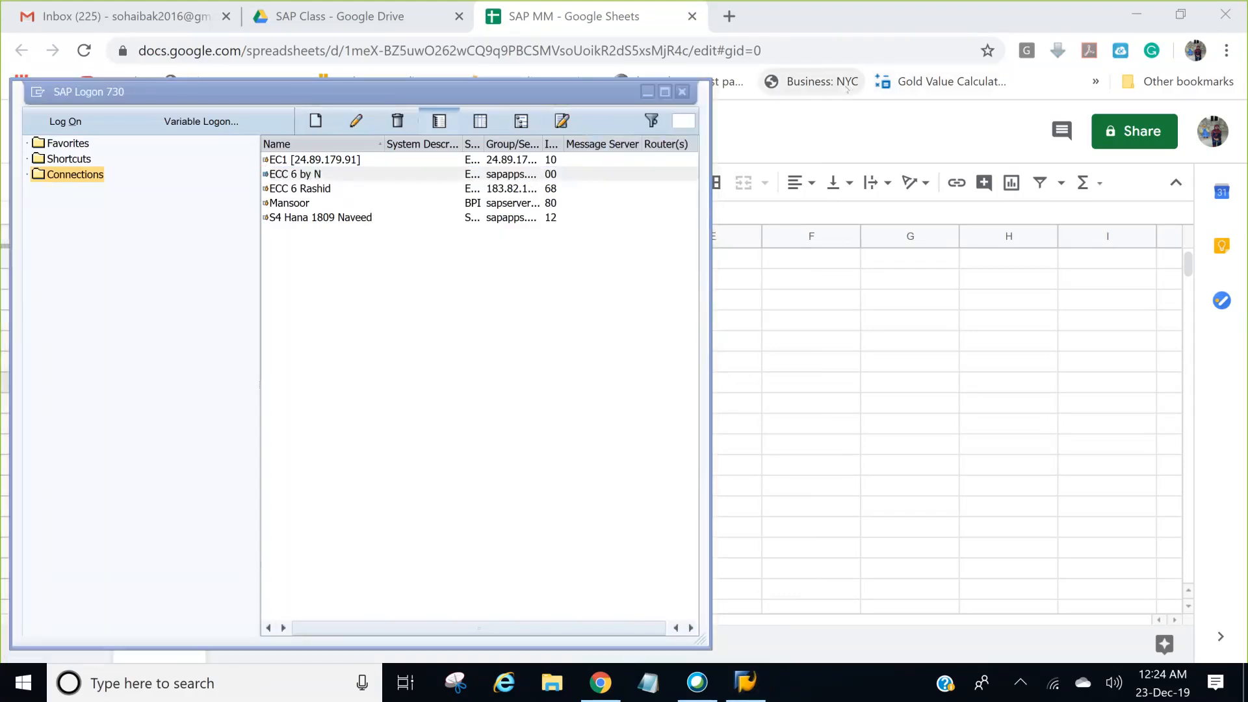
left_click(300, 180)
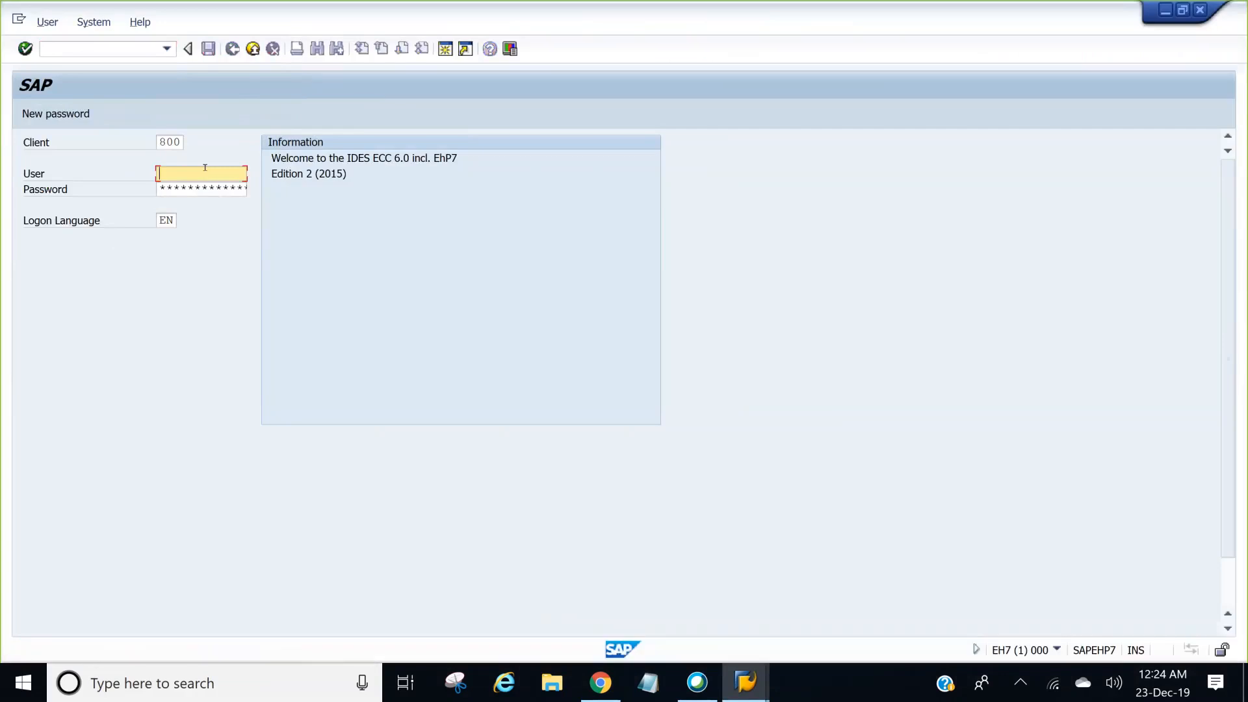
Enter the user name and the account password for client 800 and log on
type("sp")
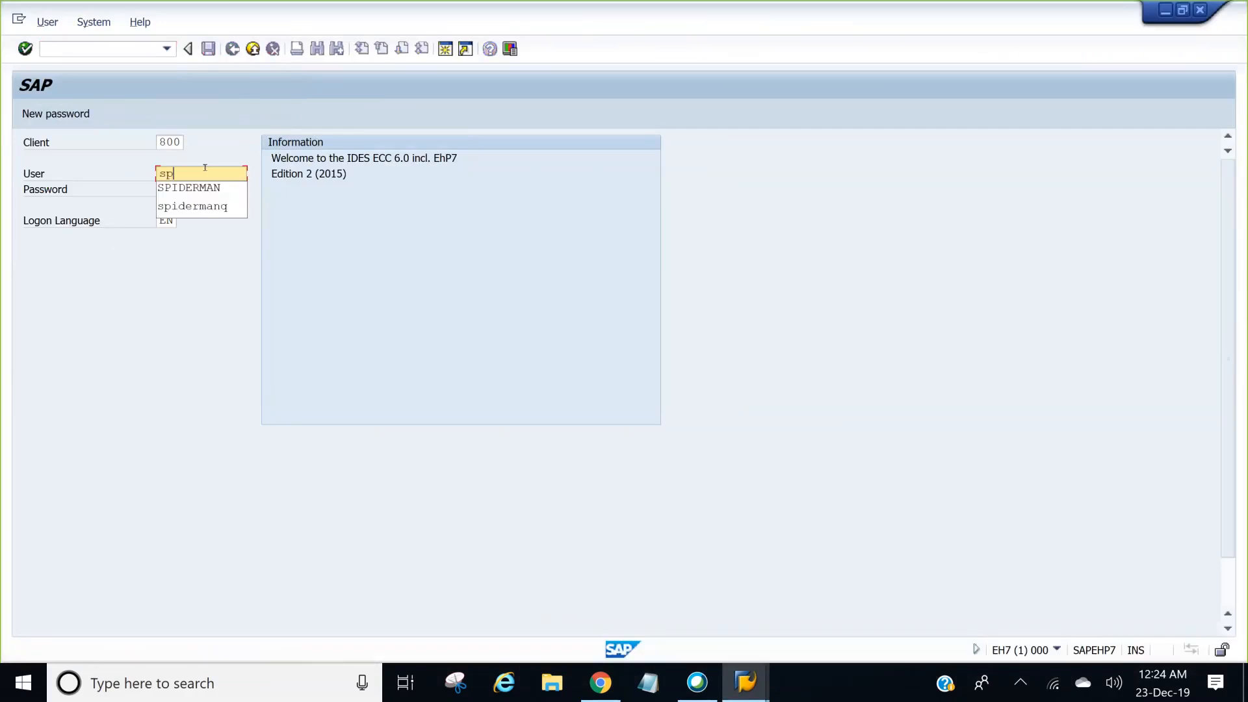
left_click(204, 188)
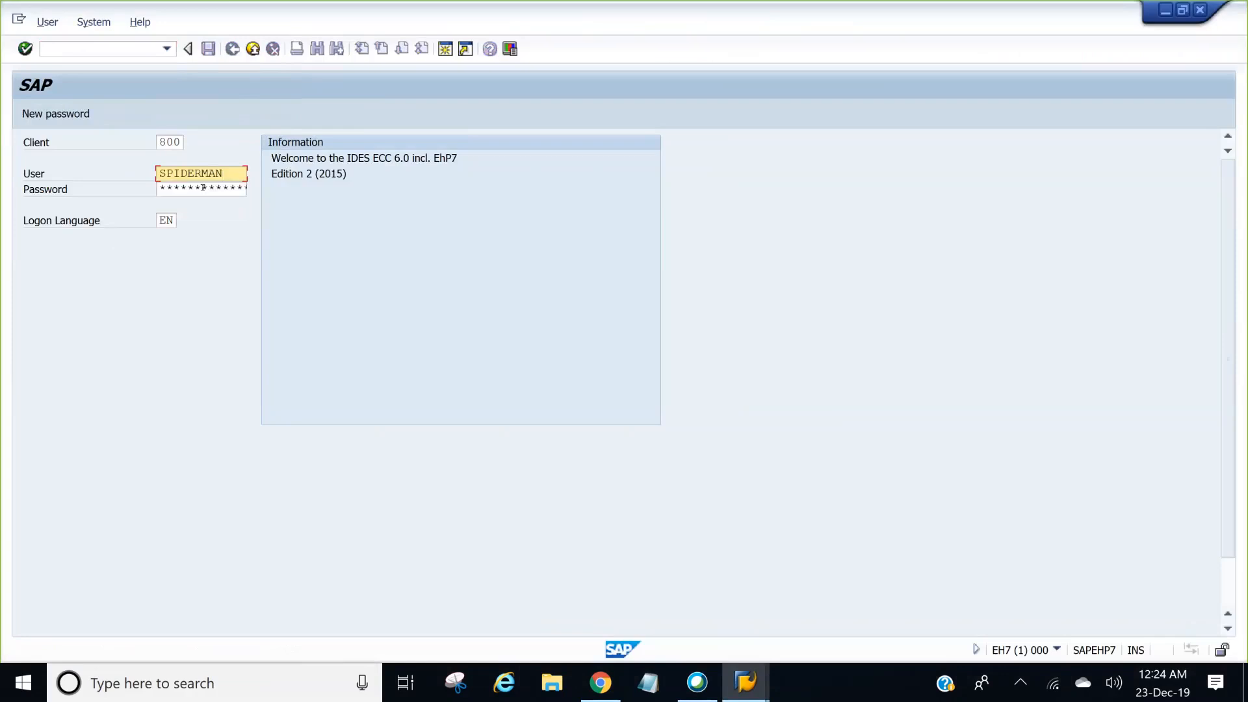
left_click(203, 188)
type("****")
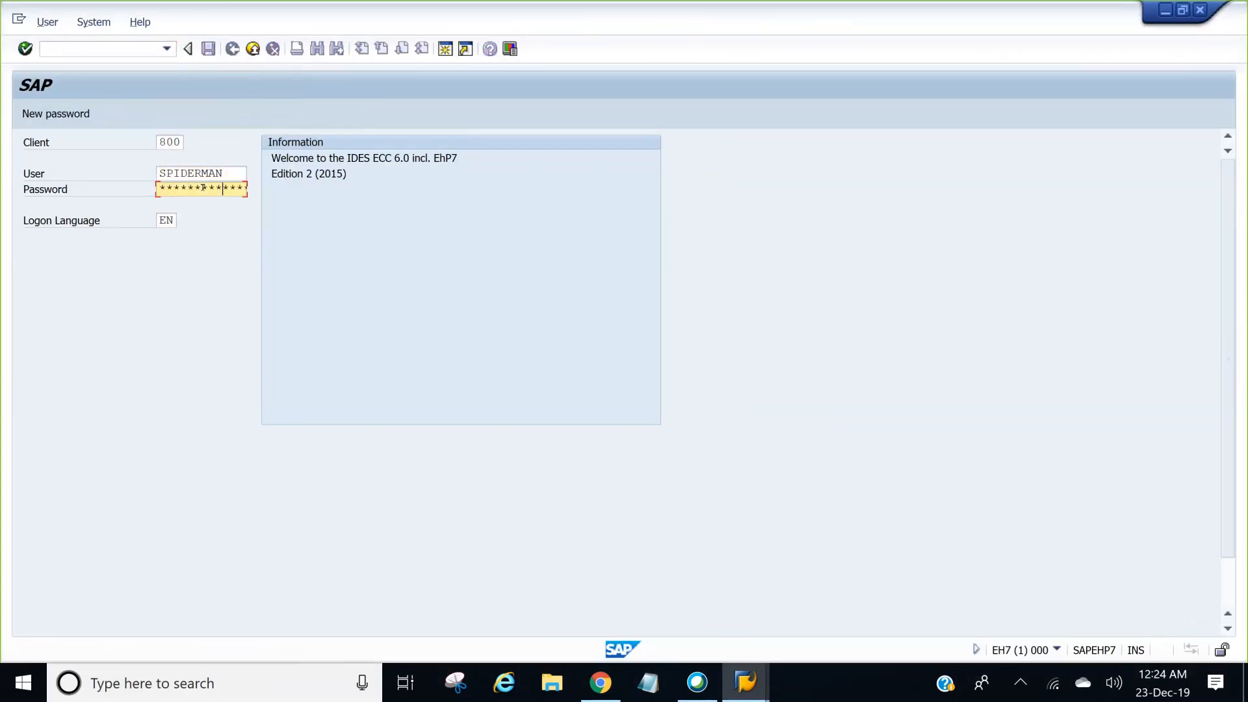
key("Return")
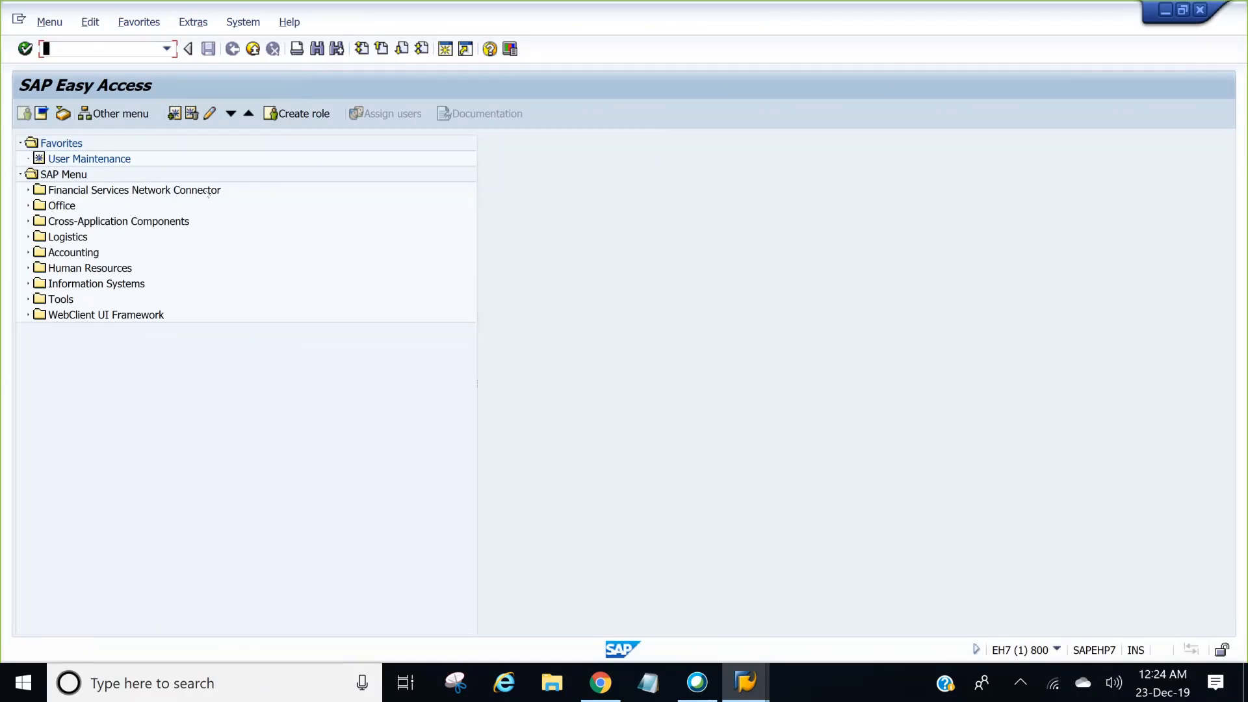
Switch to the SAP MM sheet in Chrome and review the transaction and tables listed for "How to create a Material"
key("alt+Tab")
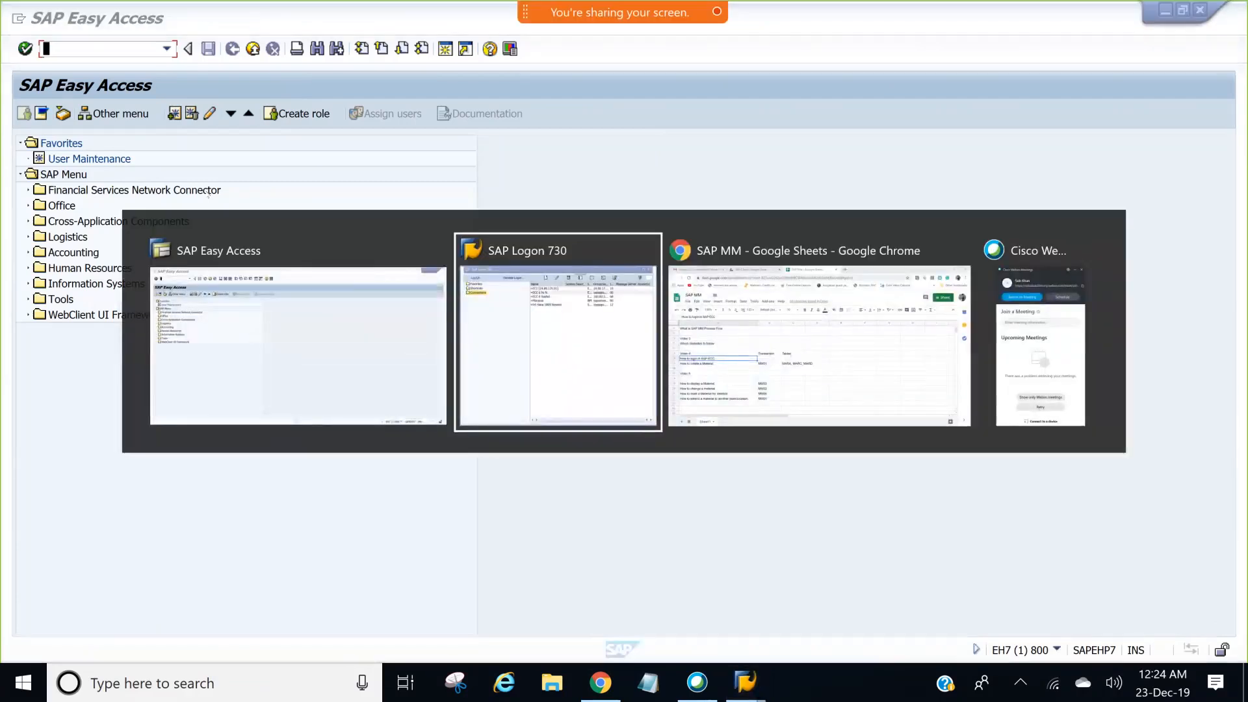
key("alt+Tab")
key("Down")
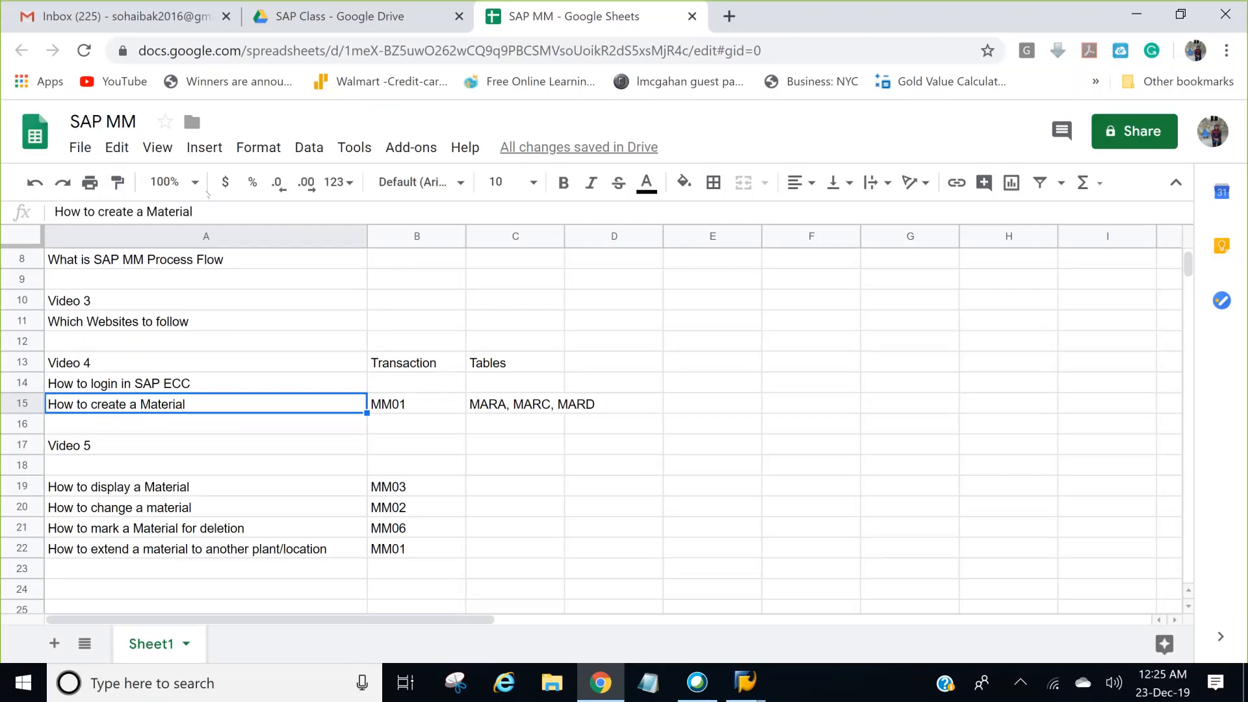
key("Right")
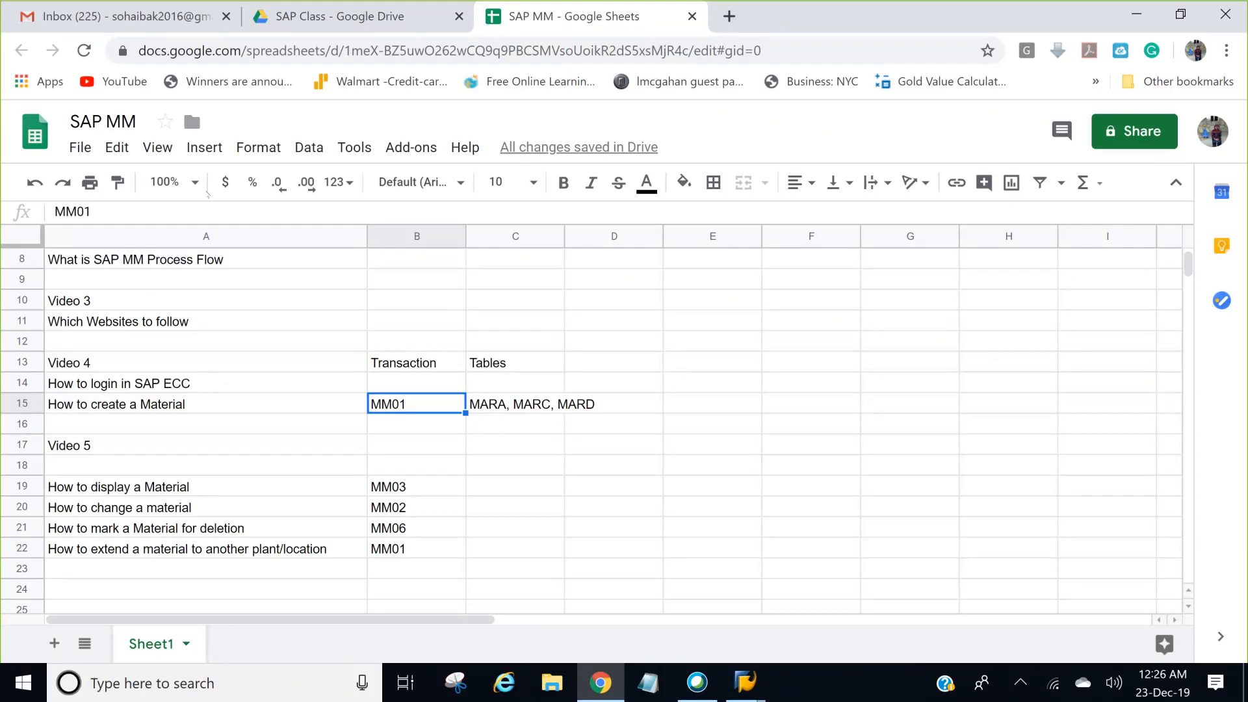
key("Right")
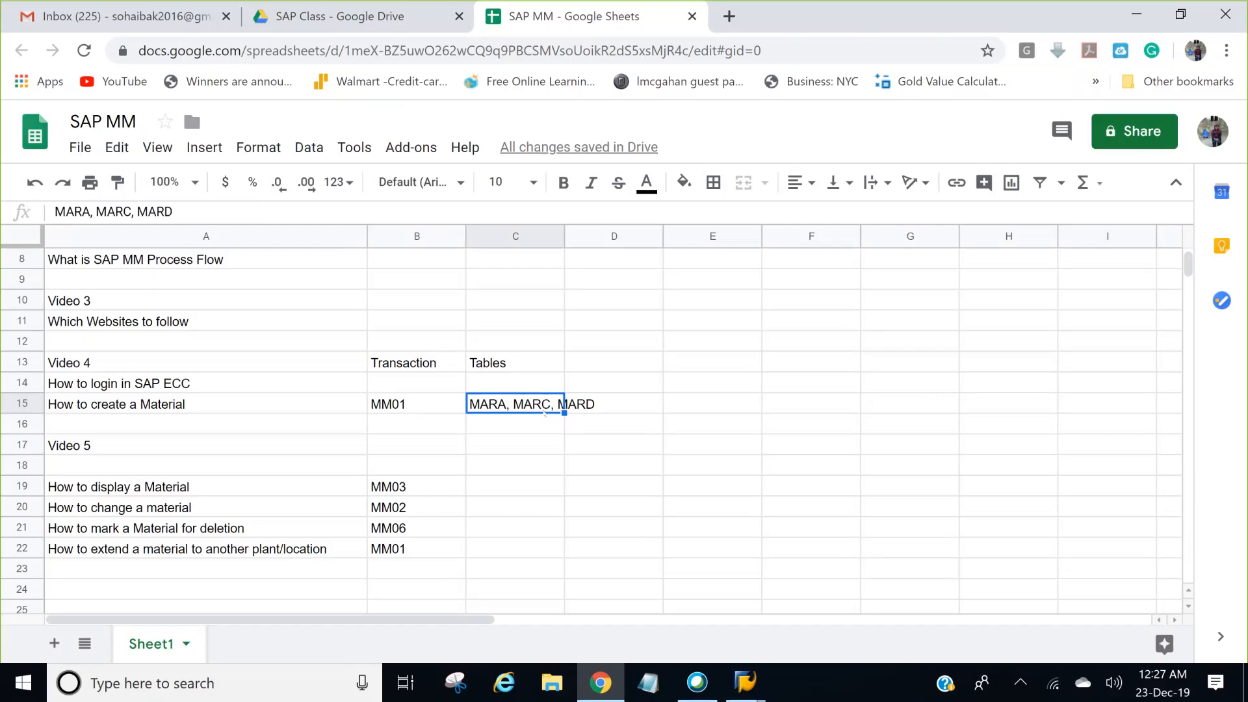
left_click(592, 406)
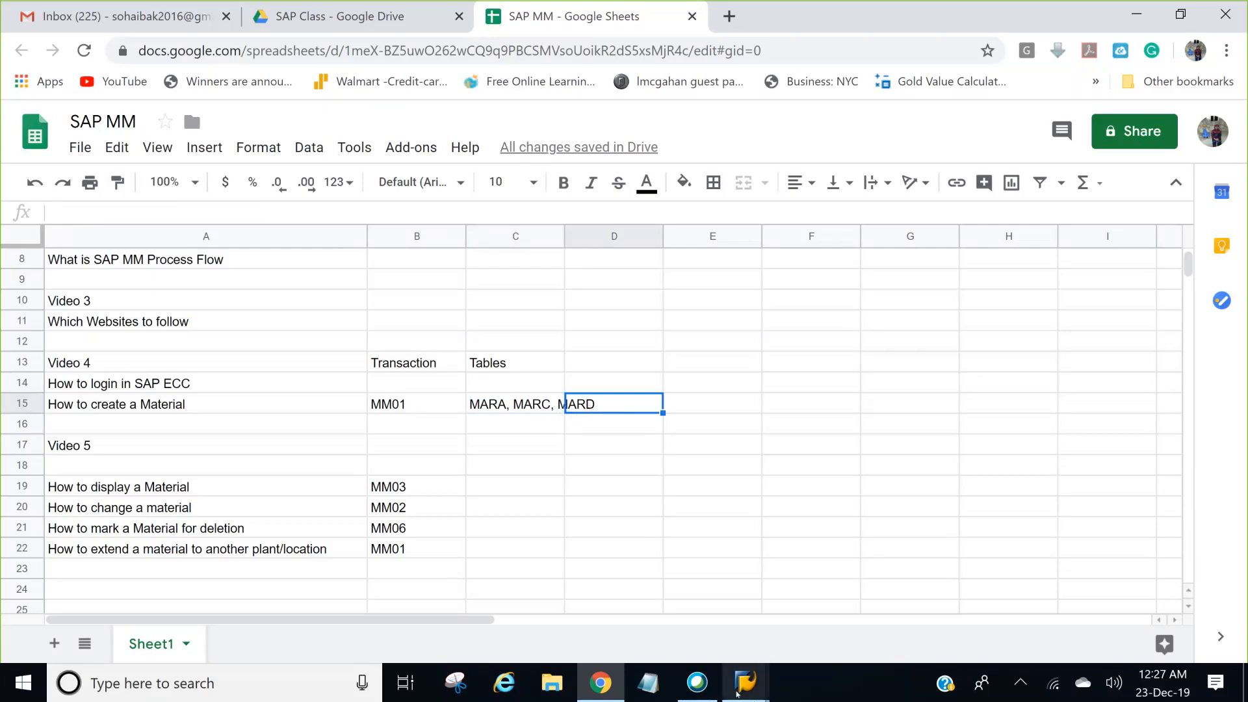
Switch to the SAP Easy Access window and start transaction MM01 to create a material
left_click(737, 694)
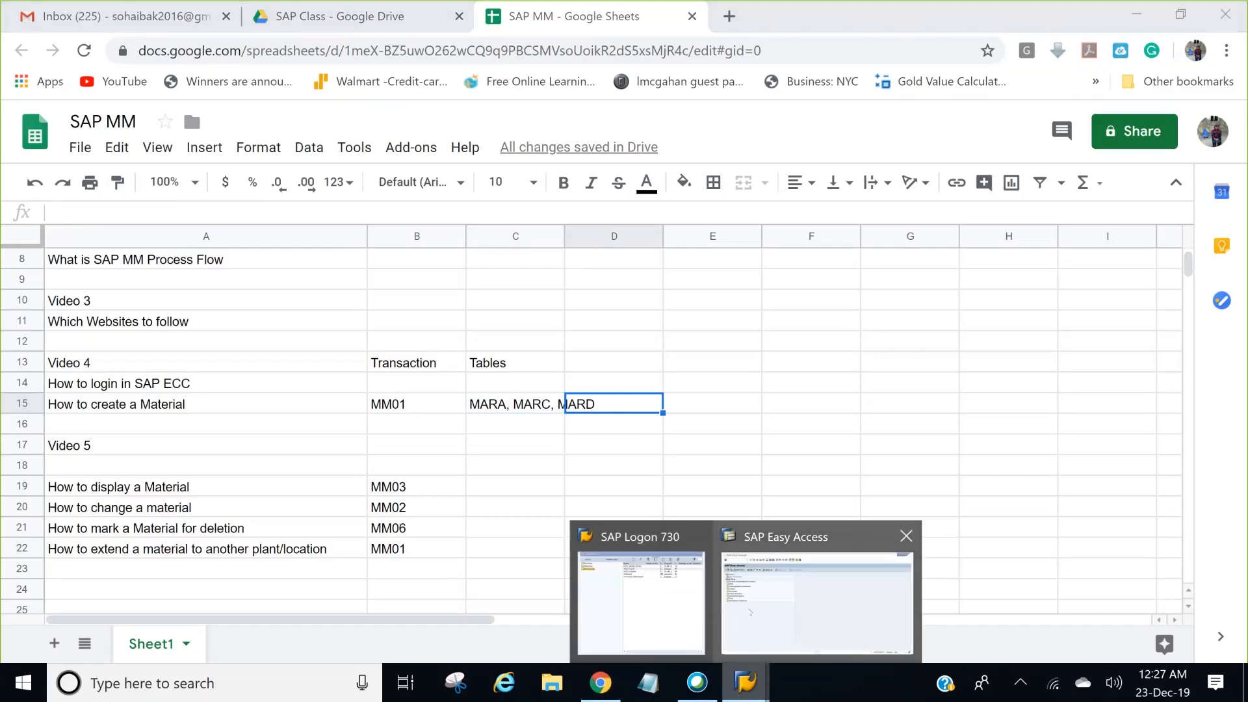
left_click(749, 611)
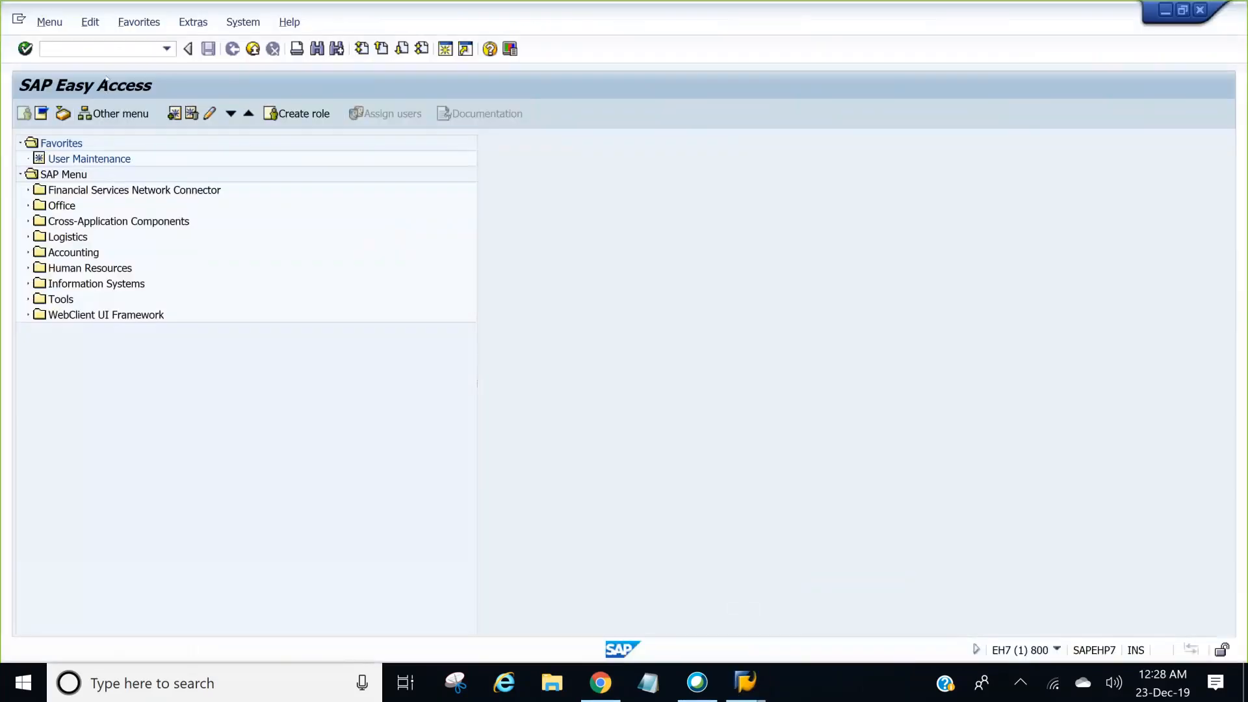
type("mm01")
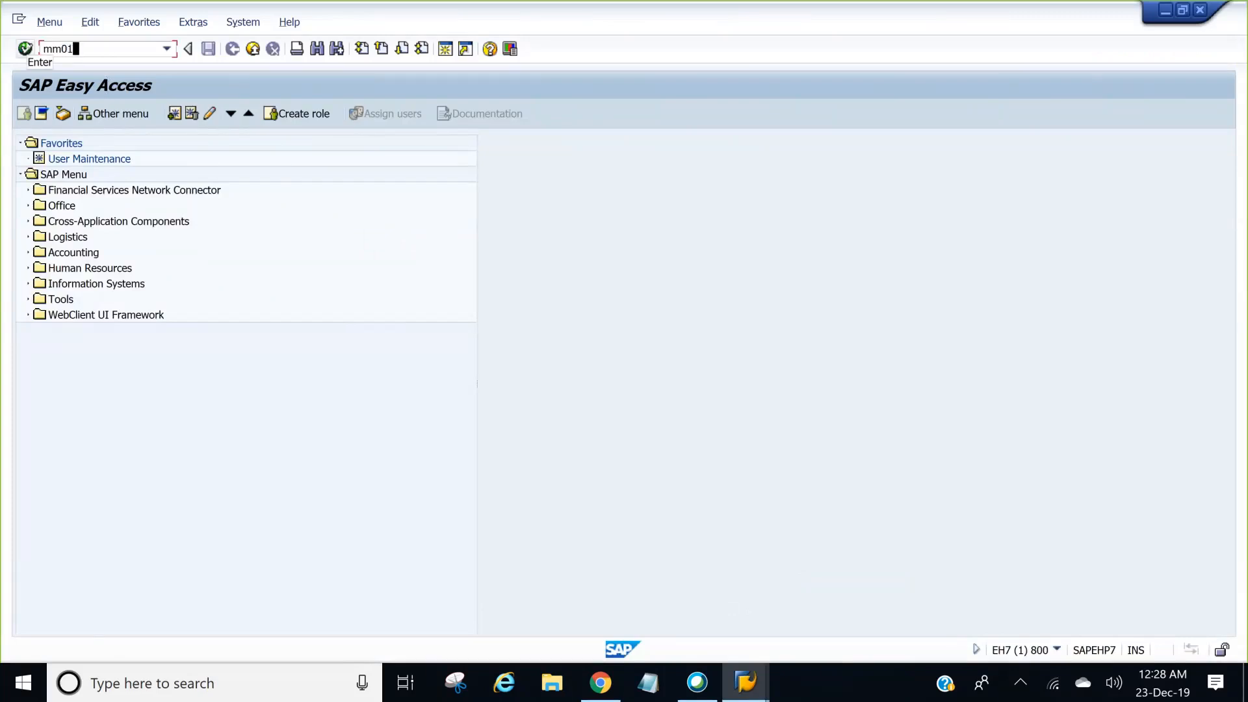
left_click(25, 49)
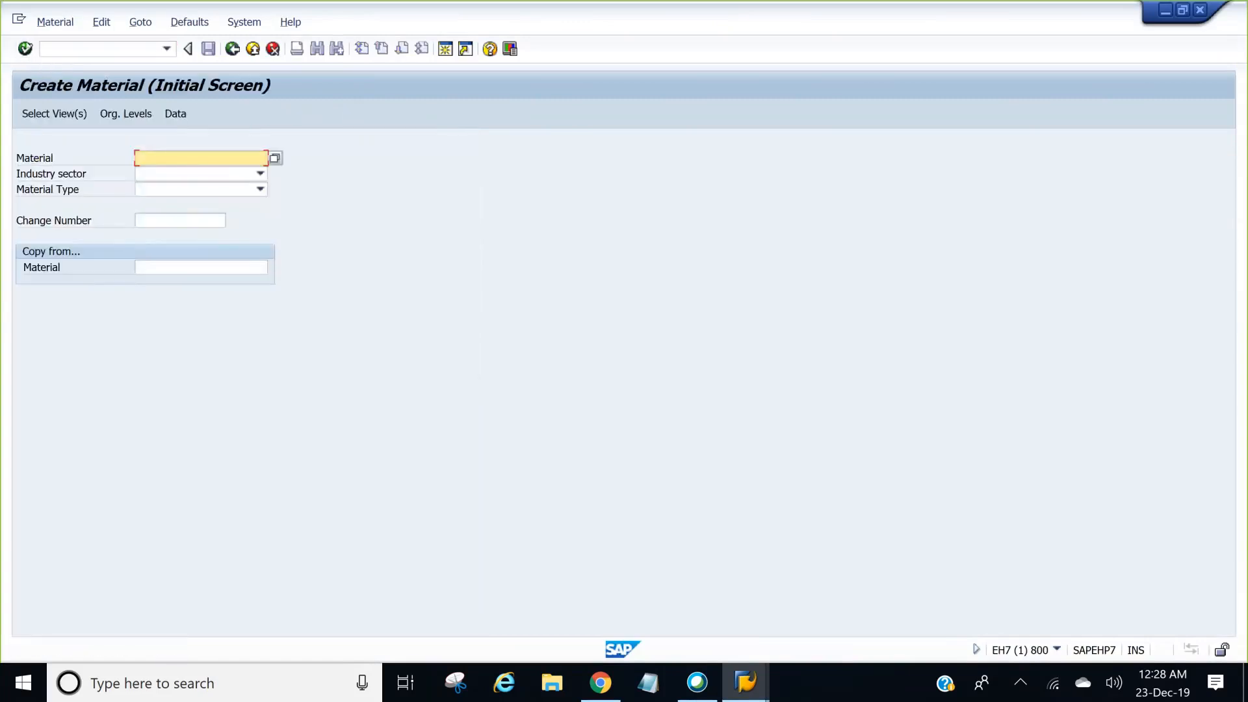
Set the new material's industry sector to M Mechanical Engineering
left_click(158, 173)
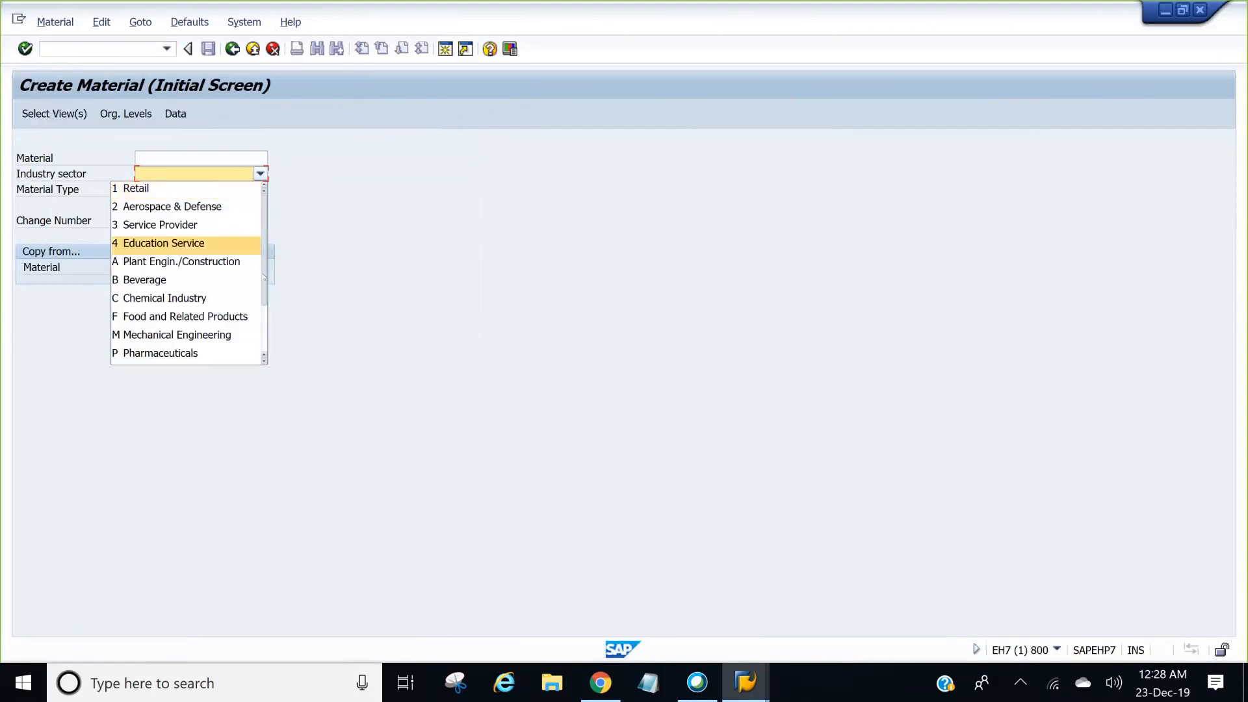
scroll(189, 273, "down", 2)
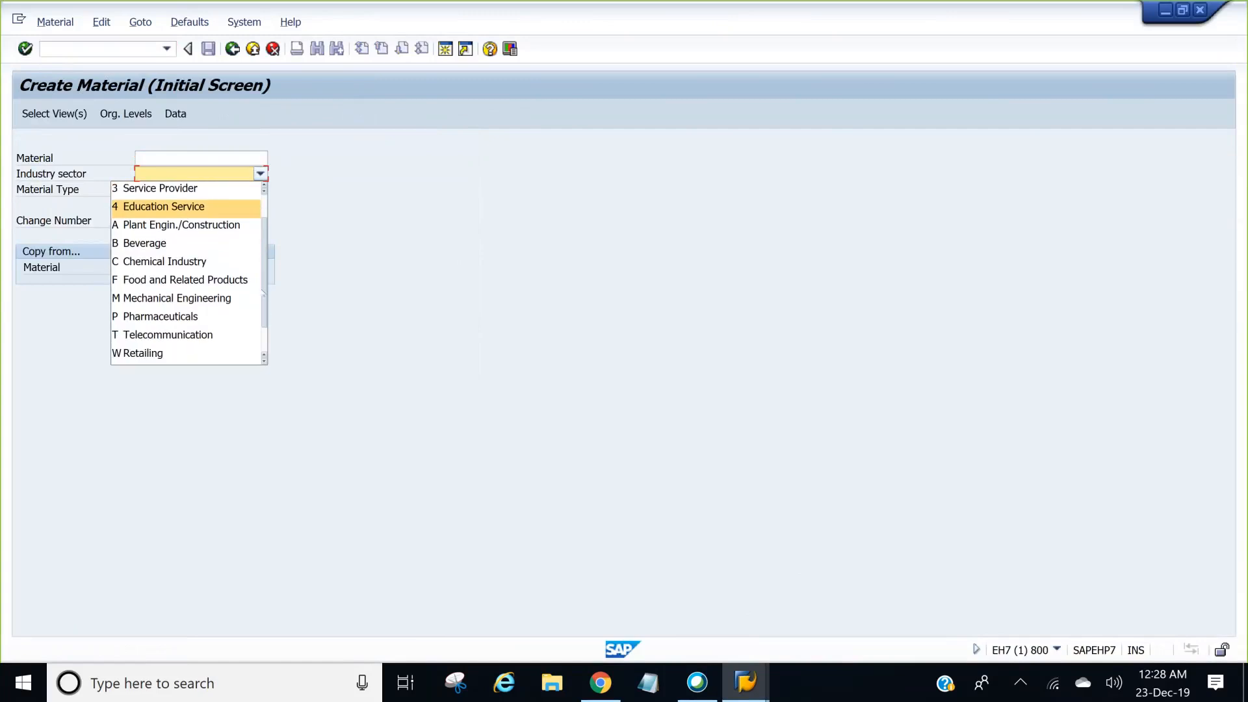
key("Return")
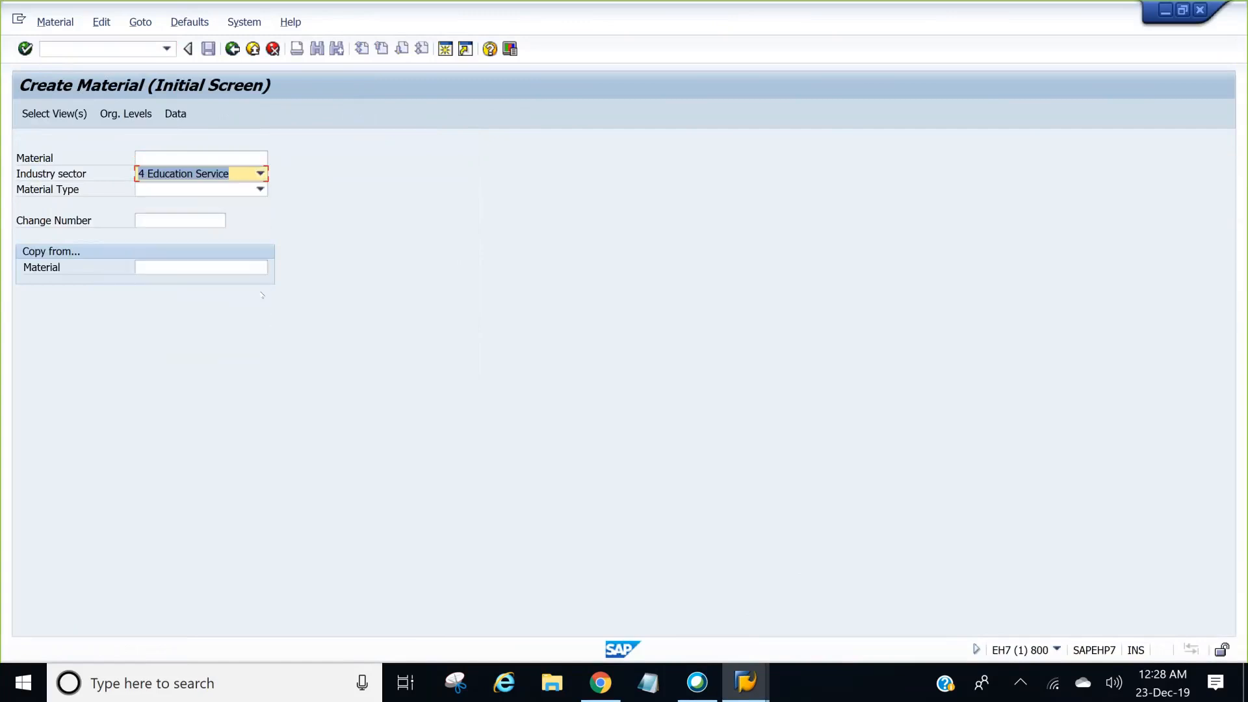
left_click(263, 175)
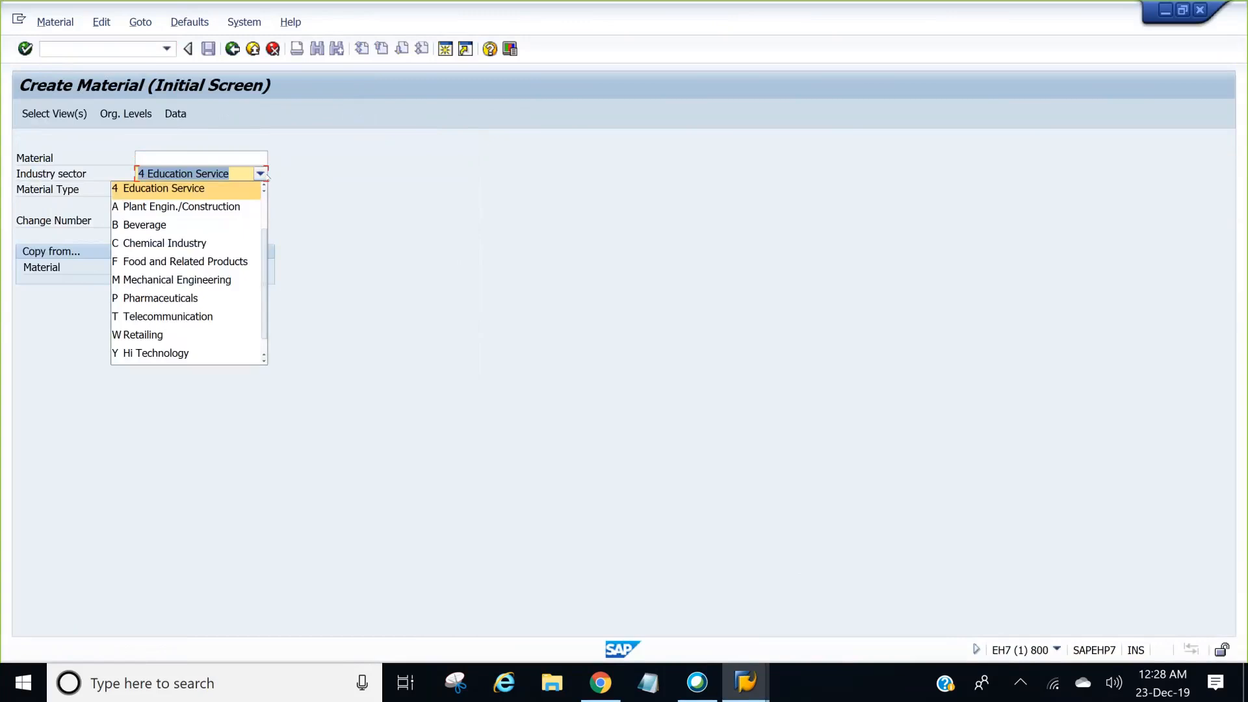
left_click(207, 285)
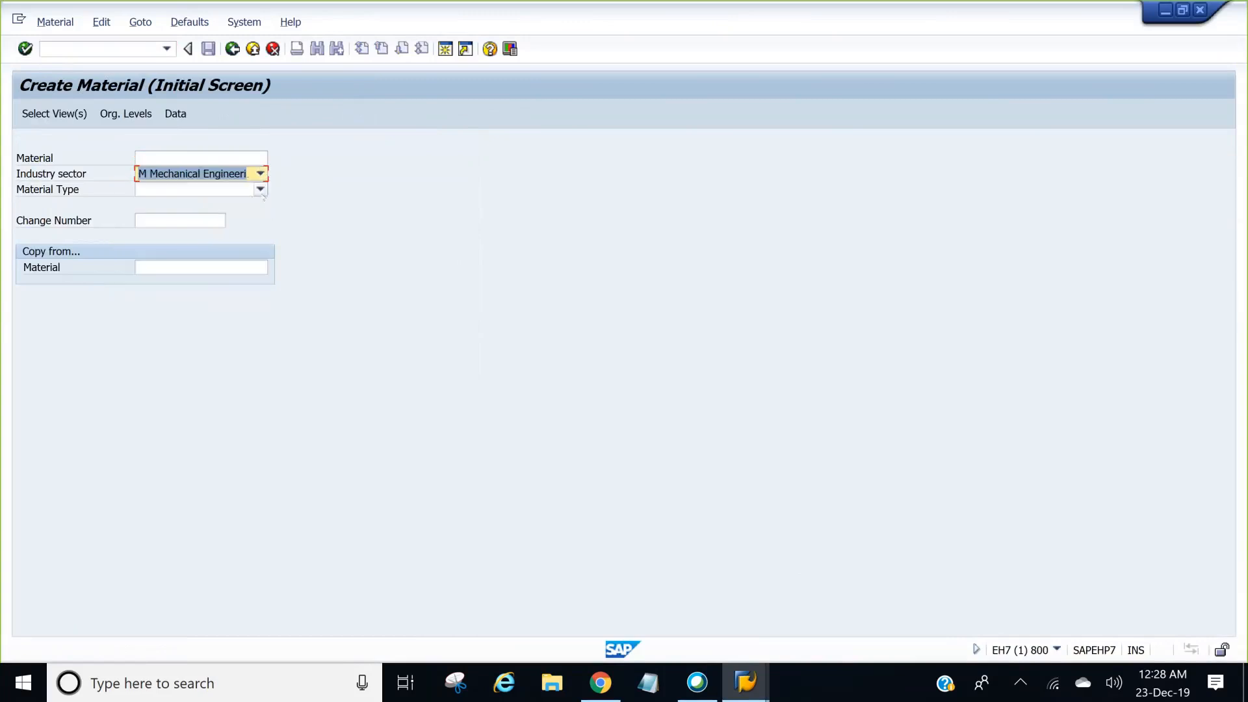
Set the material type to ZROH Raw material
left_click(260, 189)
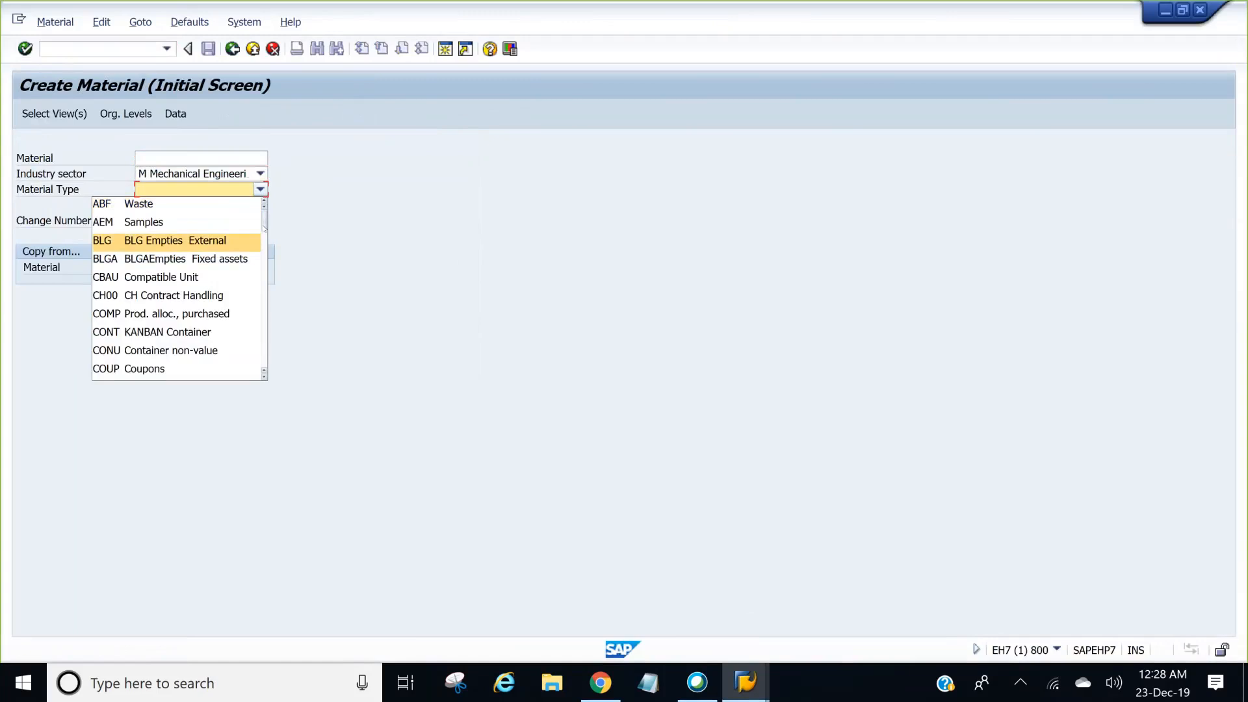
left_click_drag(264, 229, 265, 256)
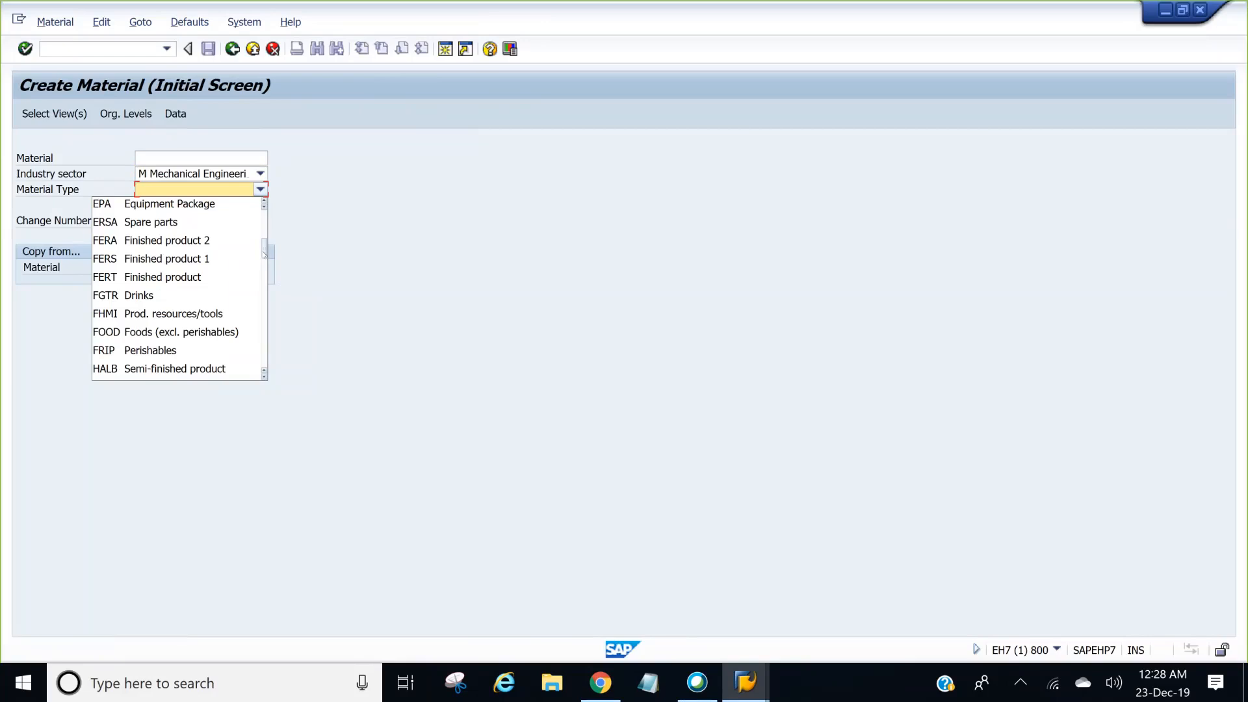
left_click_drag(265, 254, 265, 361)
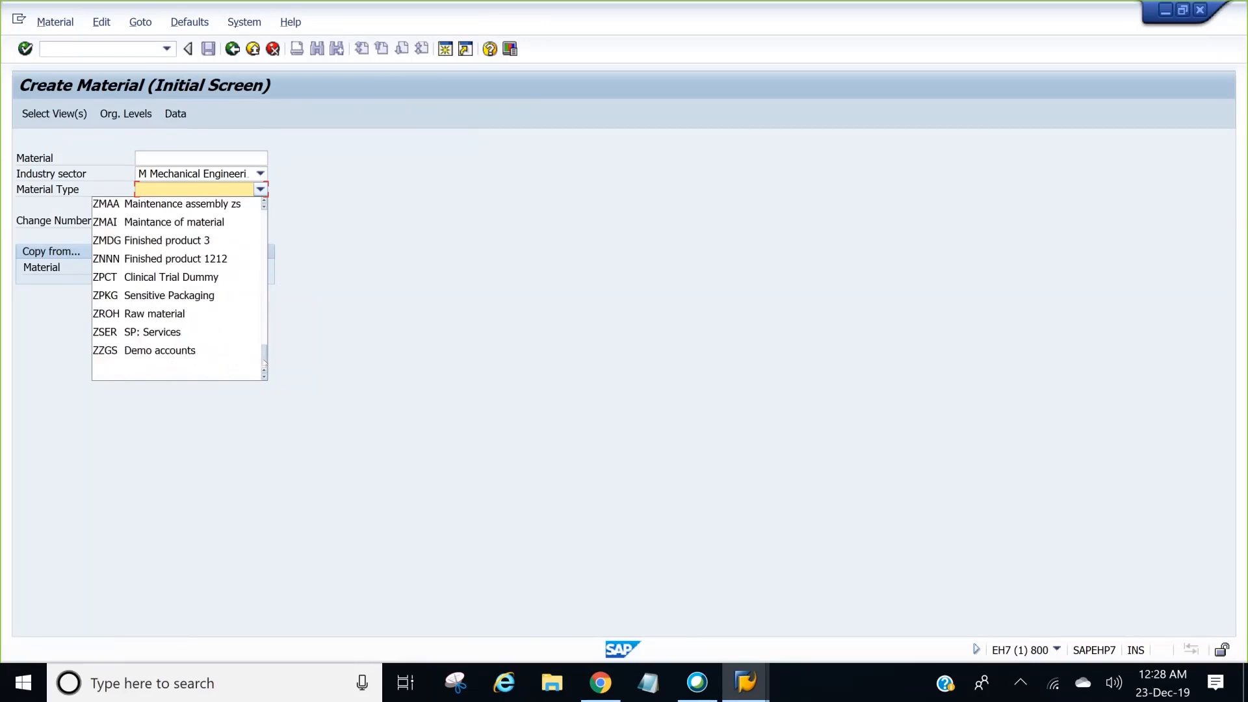
left_click(229, 319)
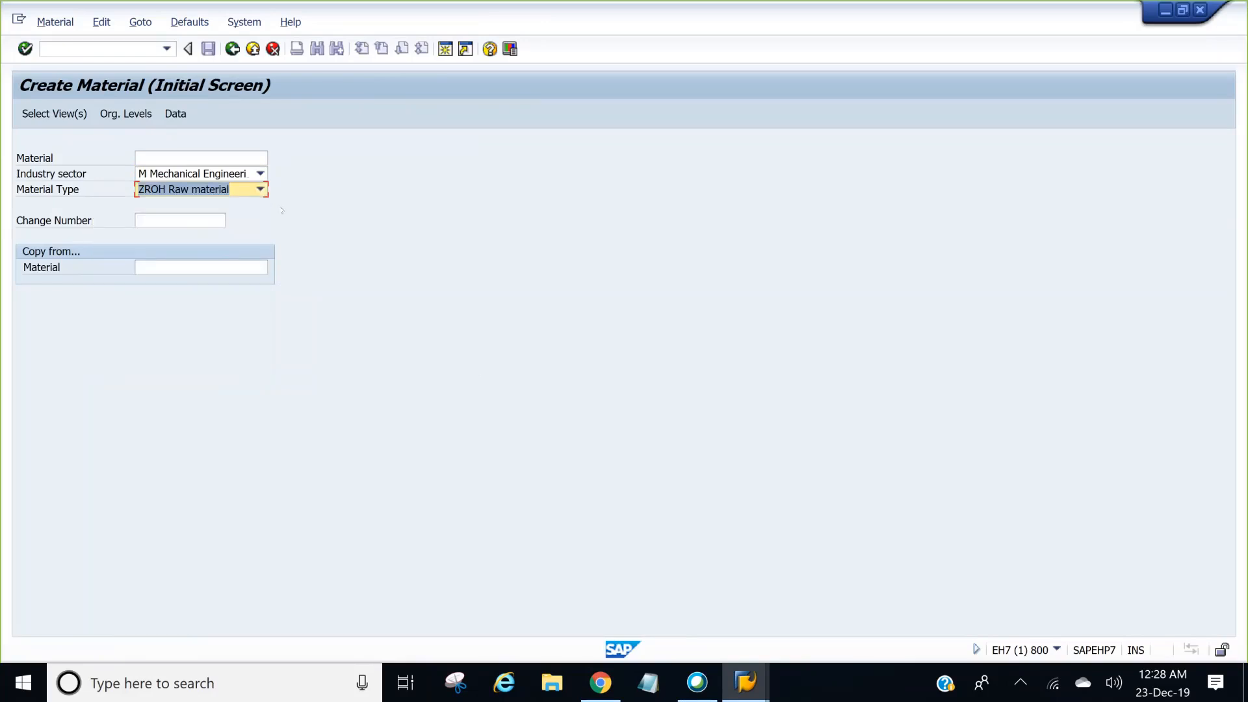
Set the material type to ROH Raw material
left_click(260, 190)
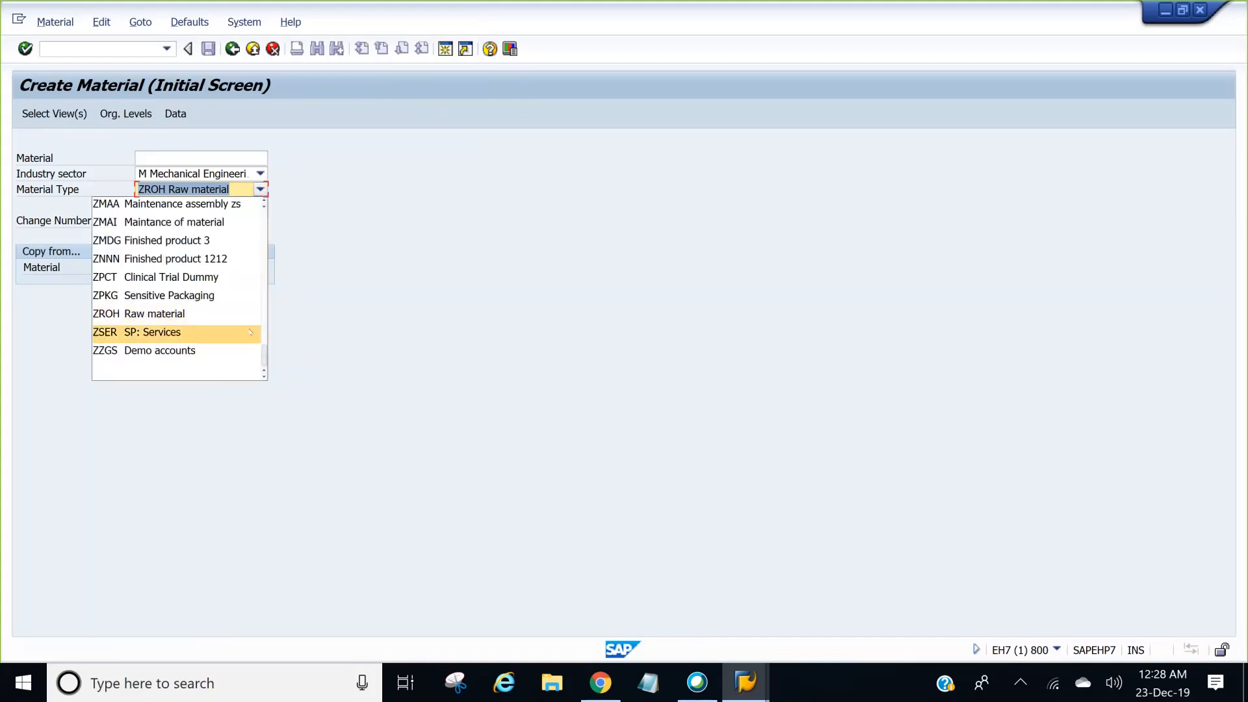
left_click_drag(264, 356, 272, 300)
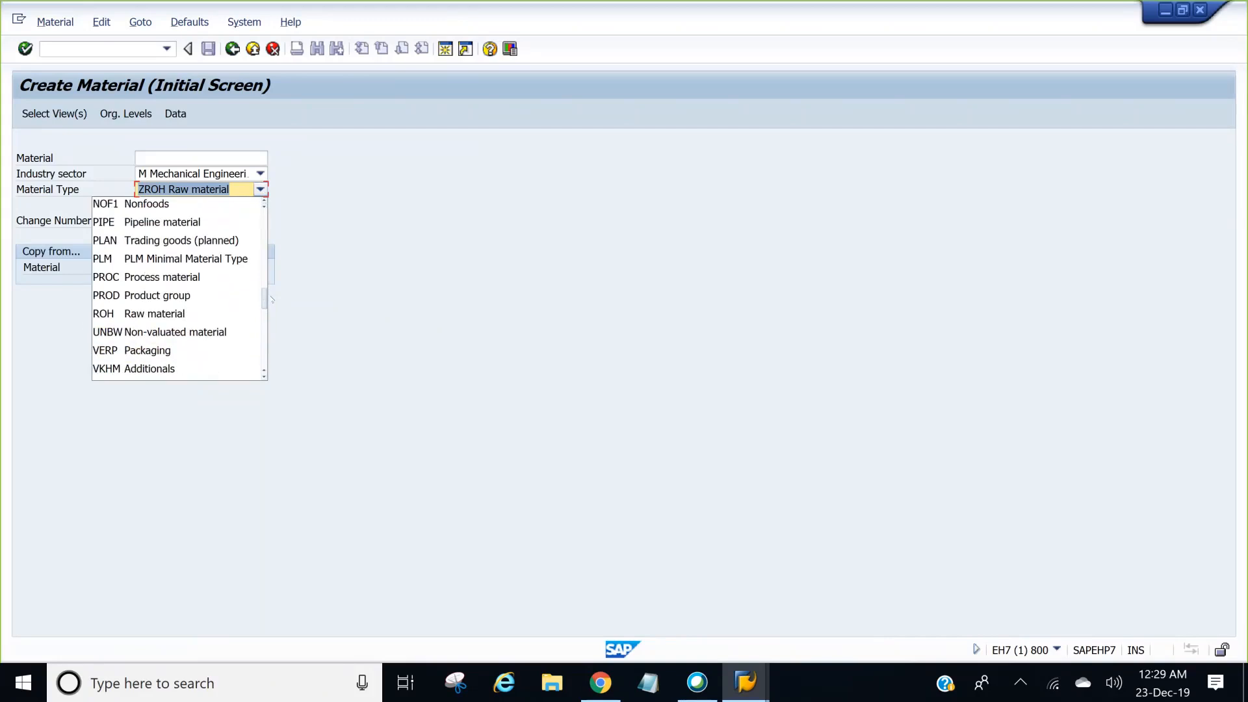
left_click(207, 316)
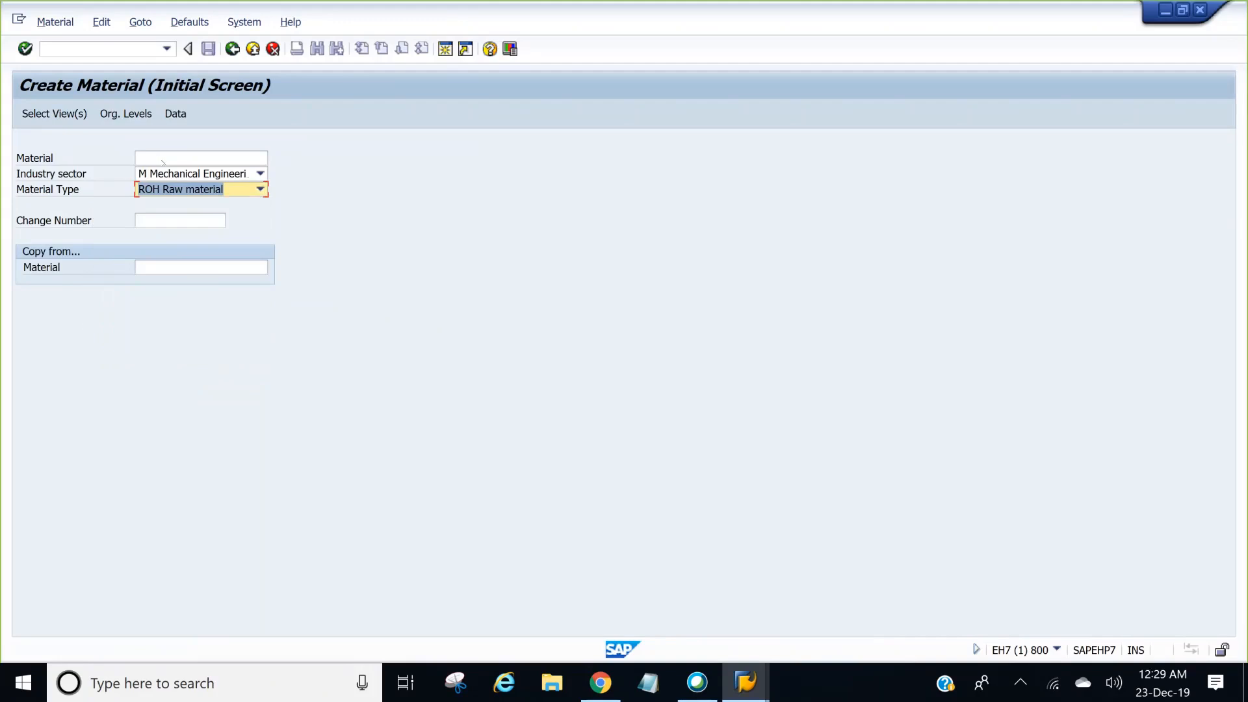
Check the list of material views and accept Basic Data 1, Basic Data 2, Purchasing and Accounting 1 for the material
key("Return")
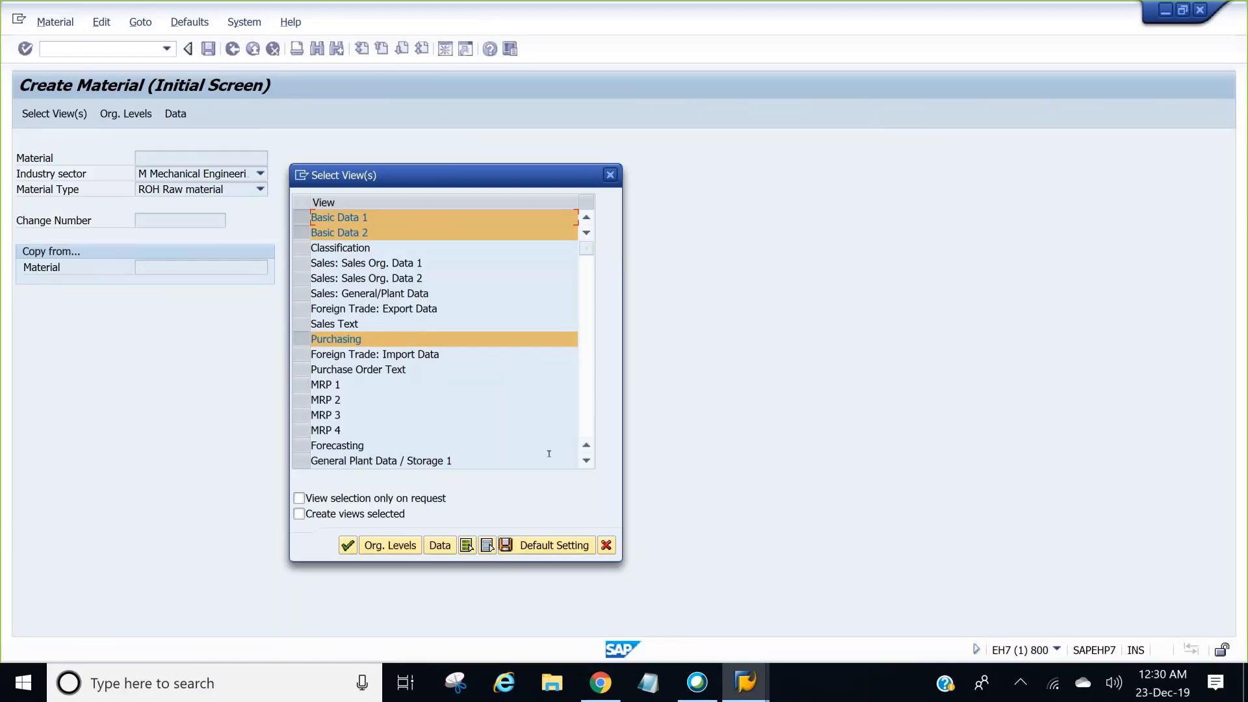
left_click(589, 412)
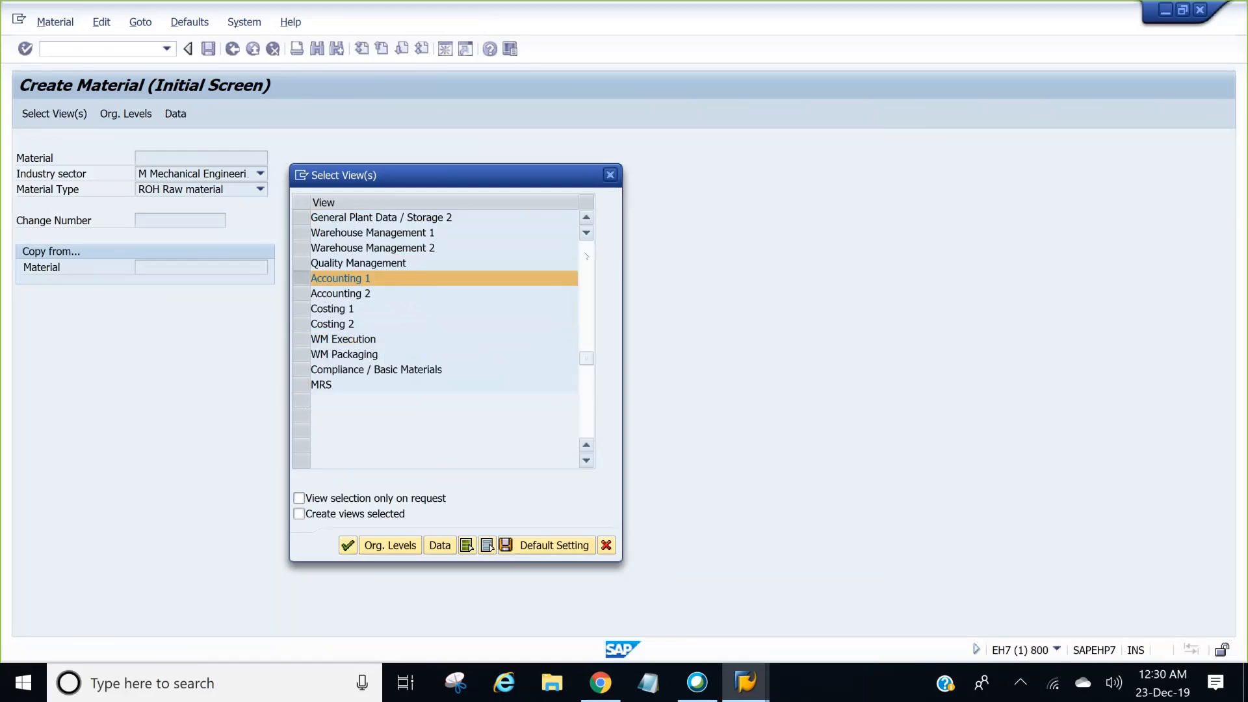
left_click(587, 256)
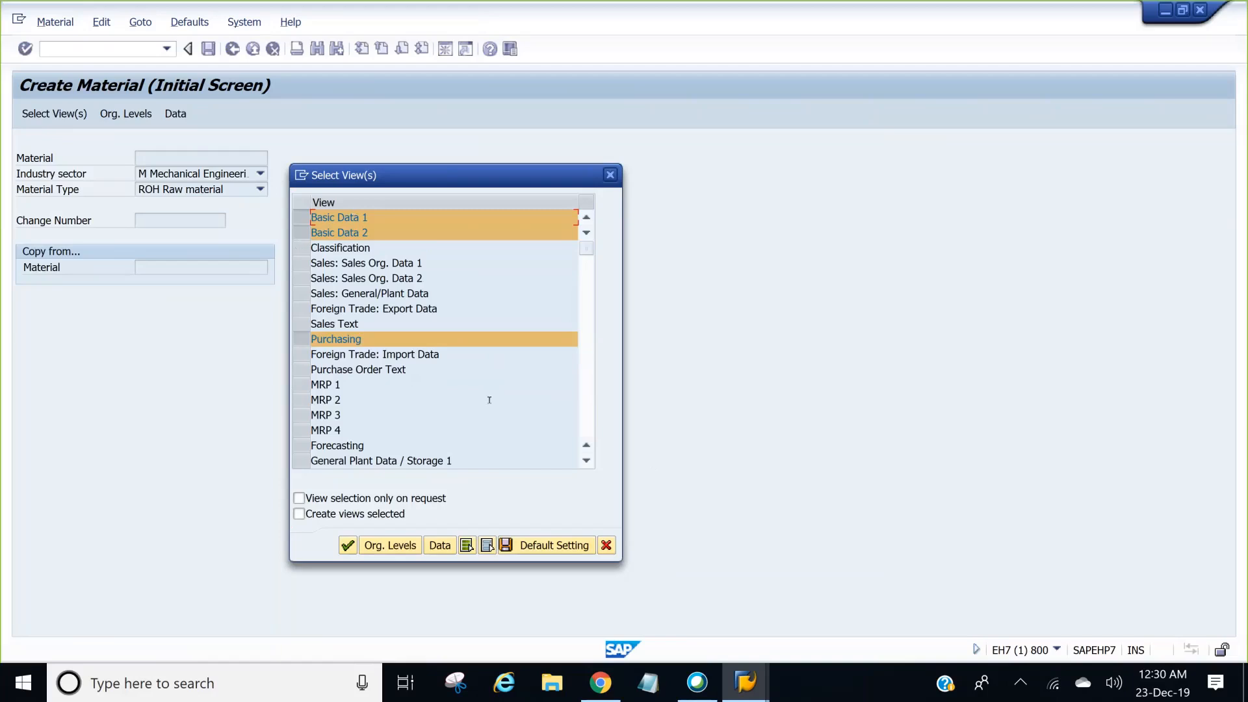
left_click(588, 398)
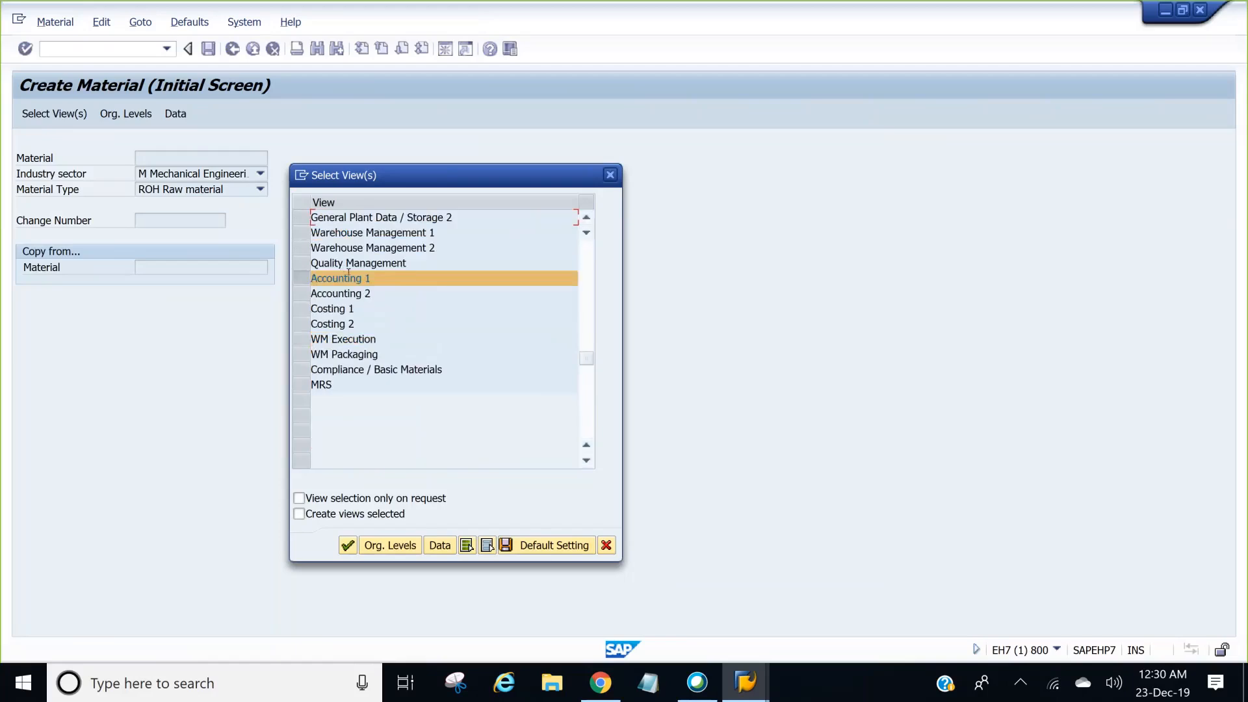
left_click(305, 264)
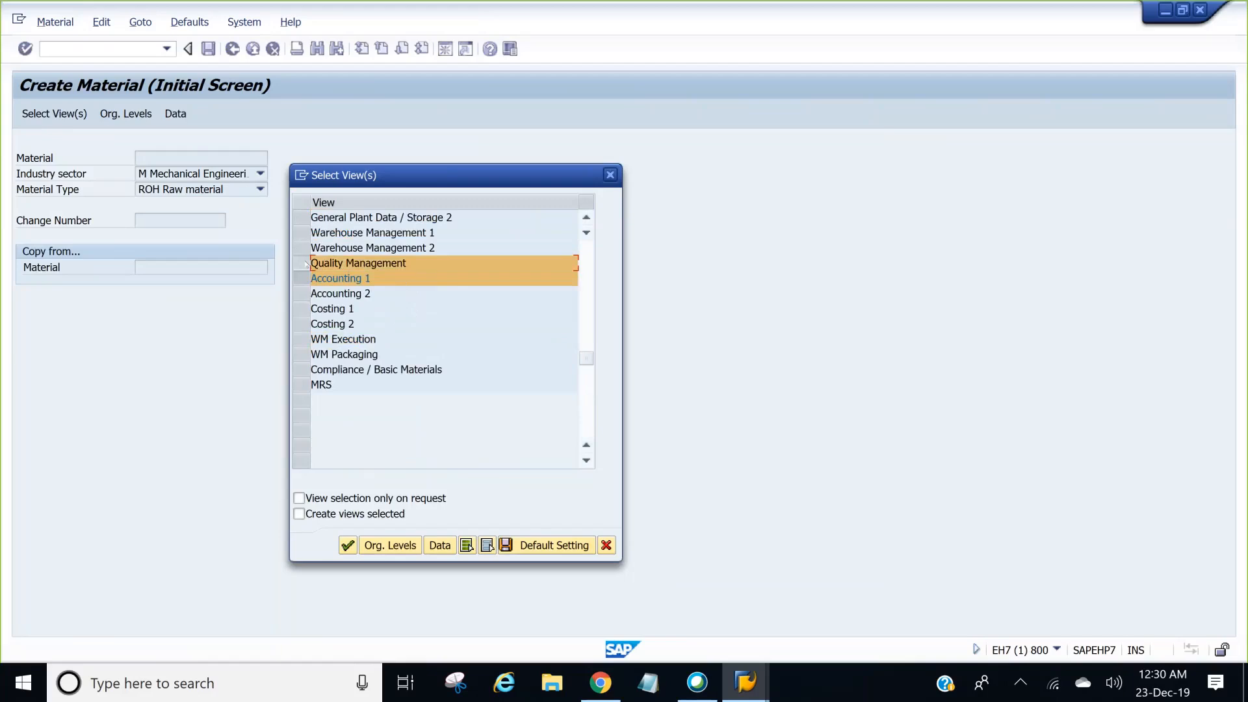
left_click(305, 264)
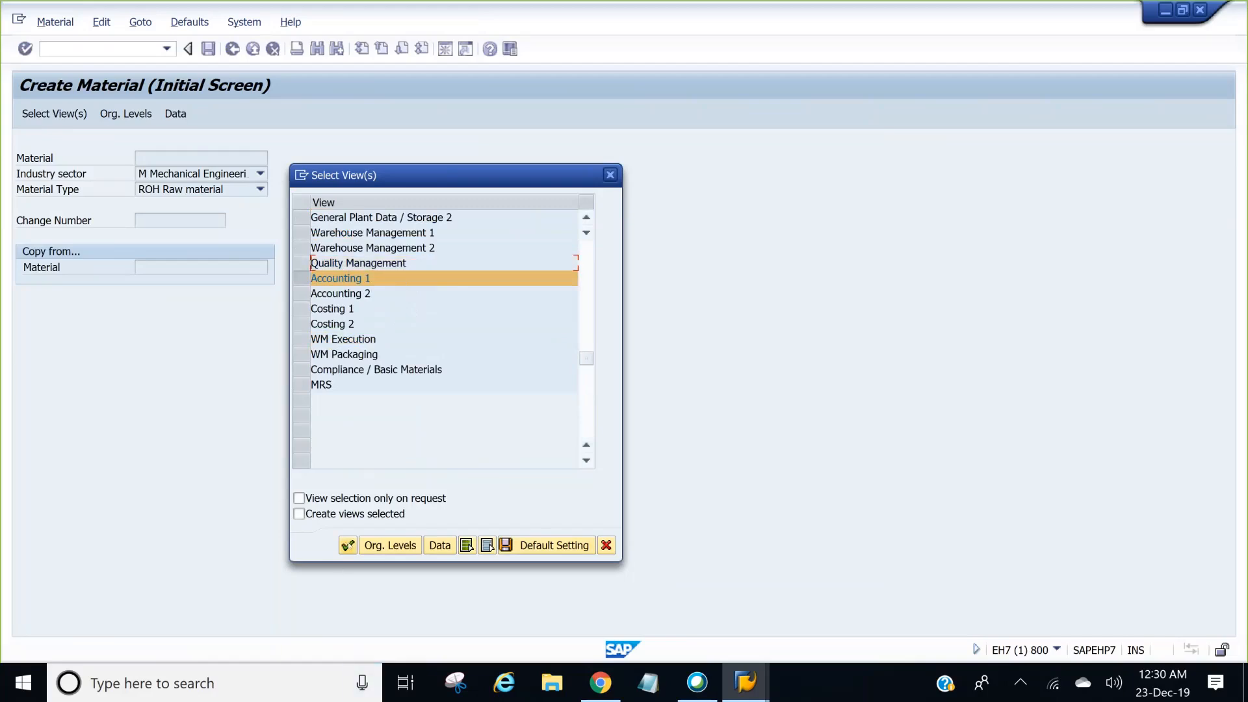
left_click(588, 294)
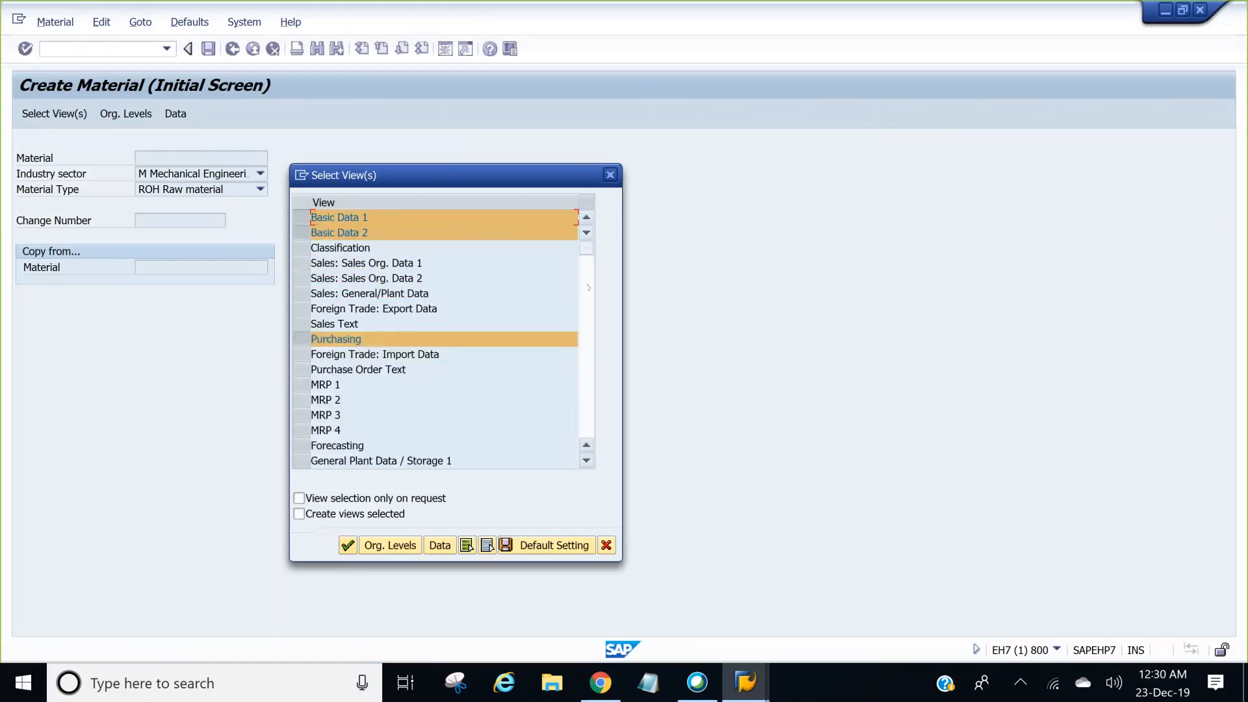
left_click(585, 311)
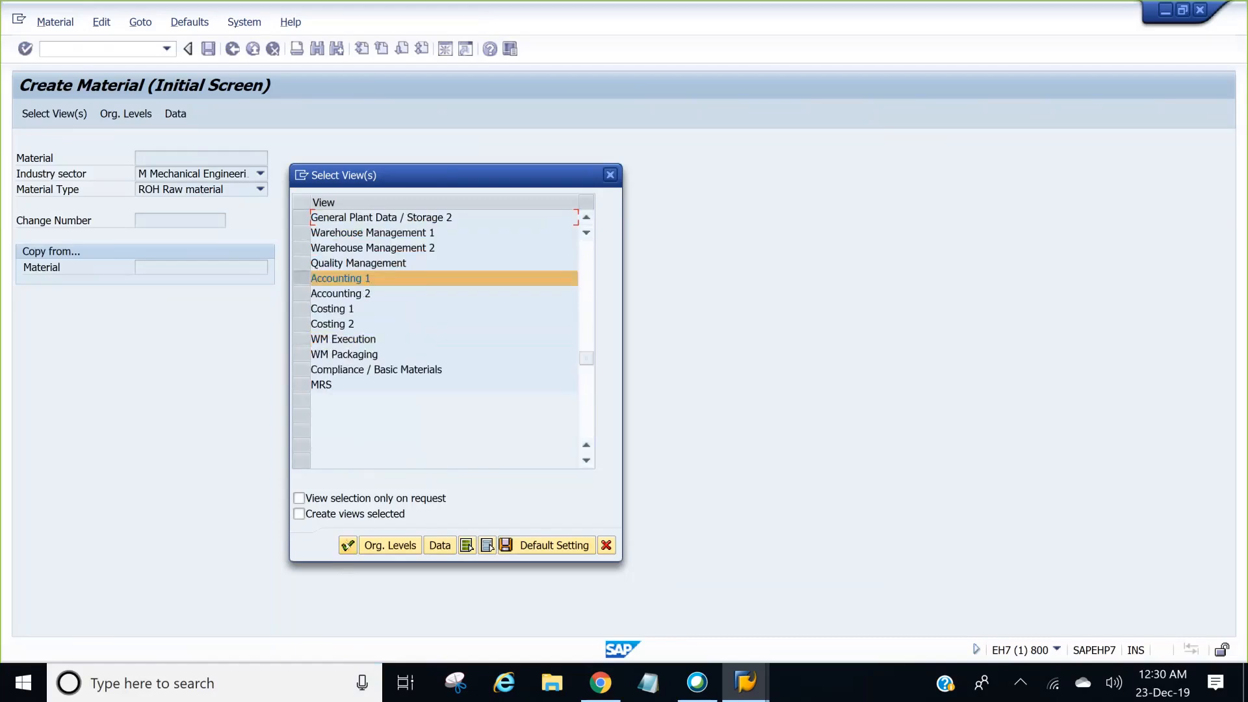
left_click(348, 546)
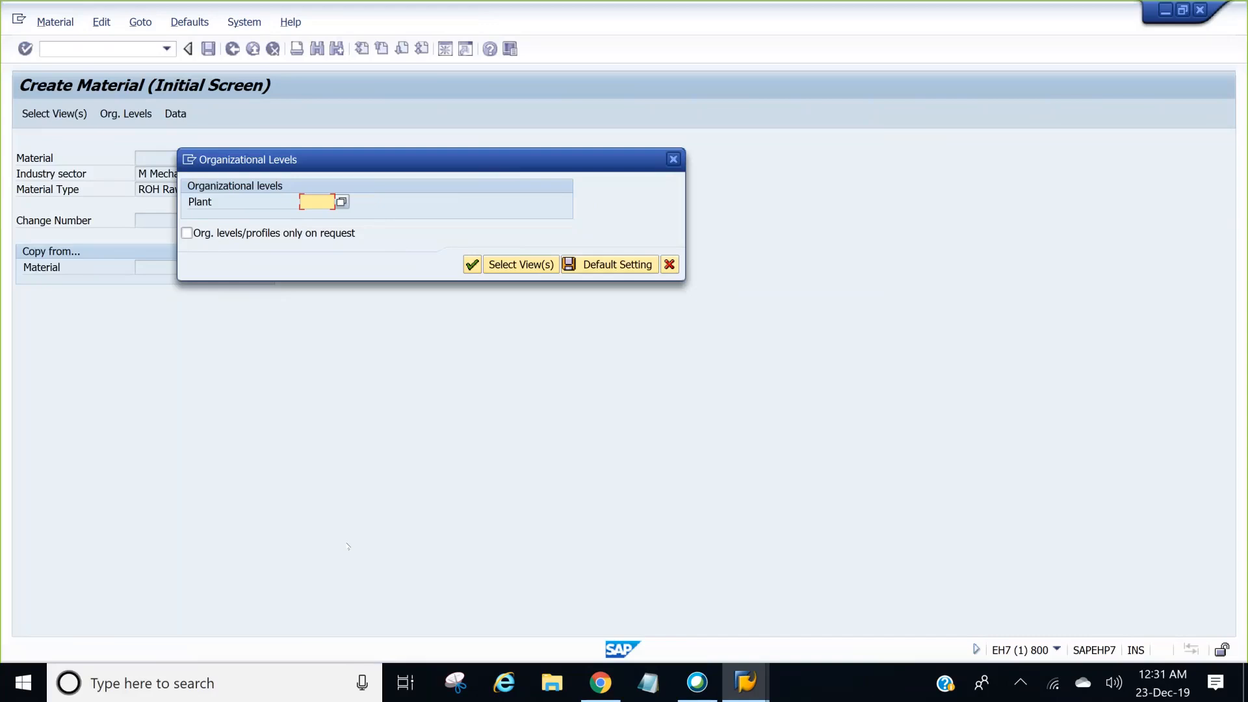
Set the organizational level to plant 1000 and describe the material as Steel Grade 1070
type("1000")
left_click(472, 268)
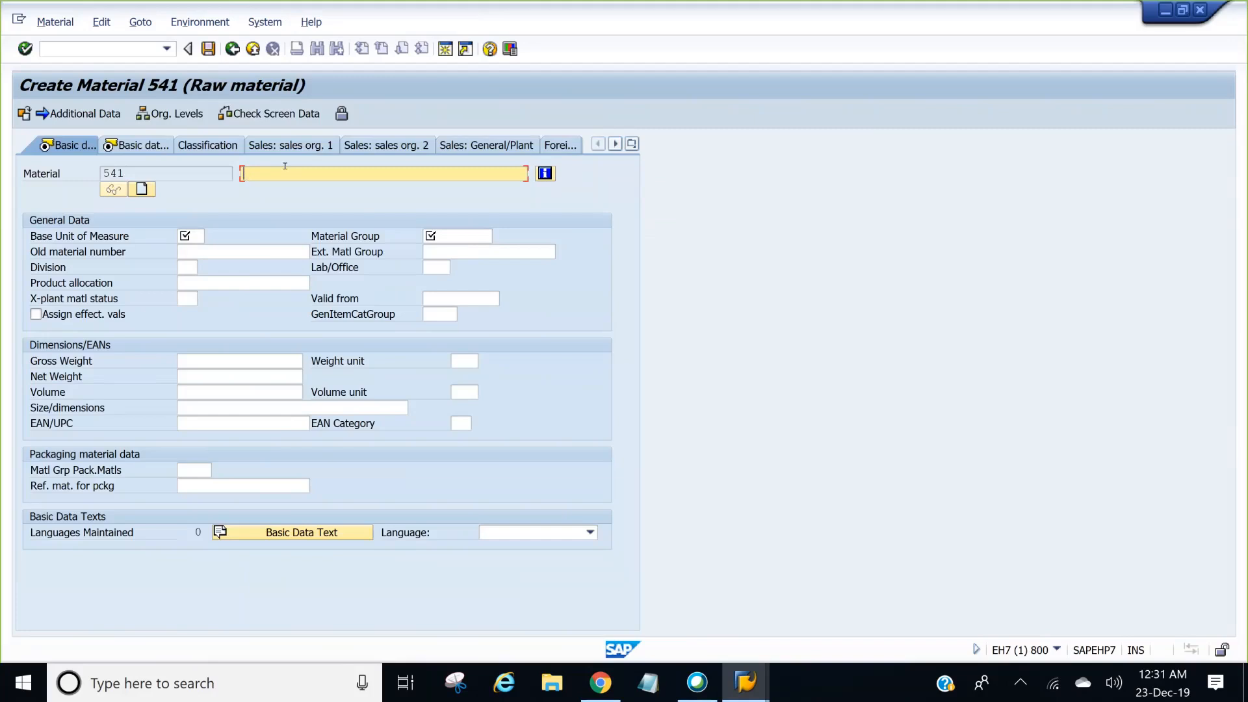
type("Steel Grade 1070")
left_click(187, 234)
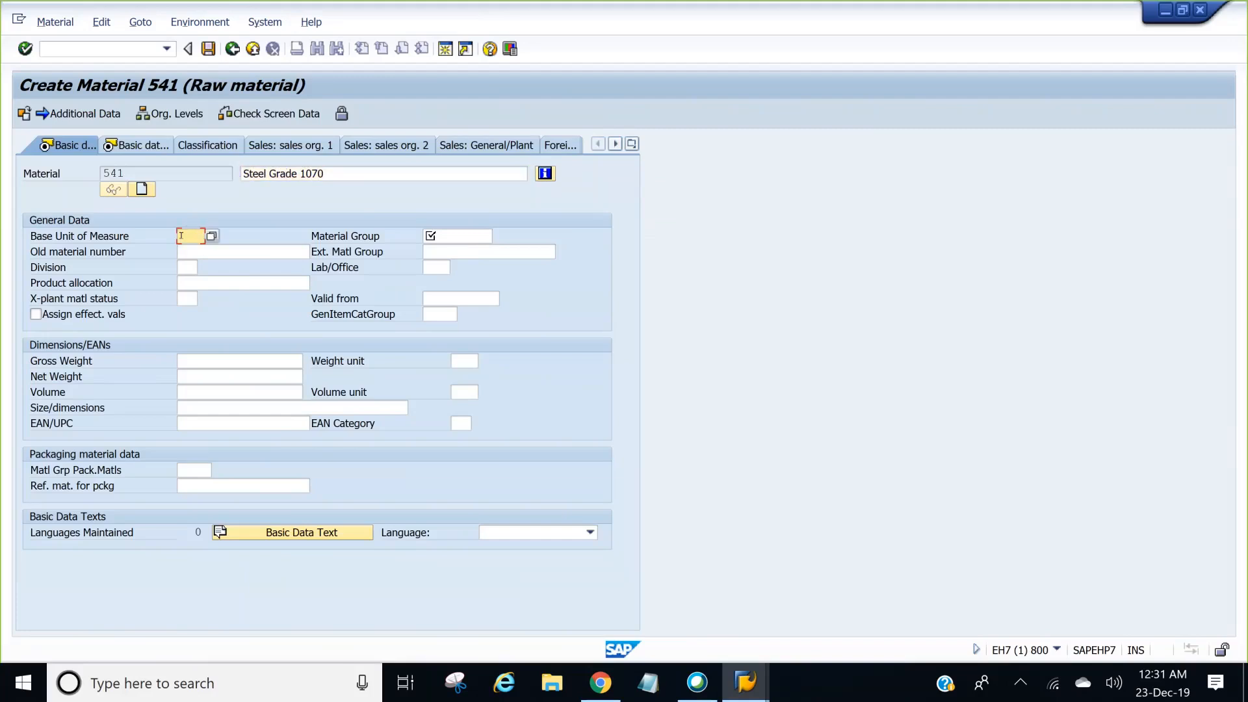
left_click(212, 236)
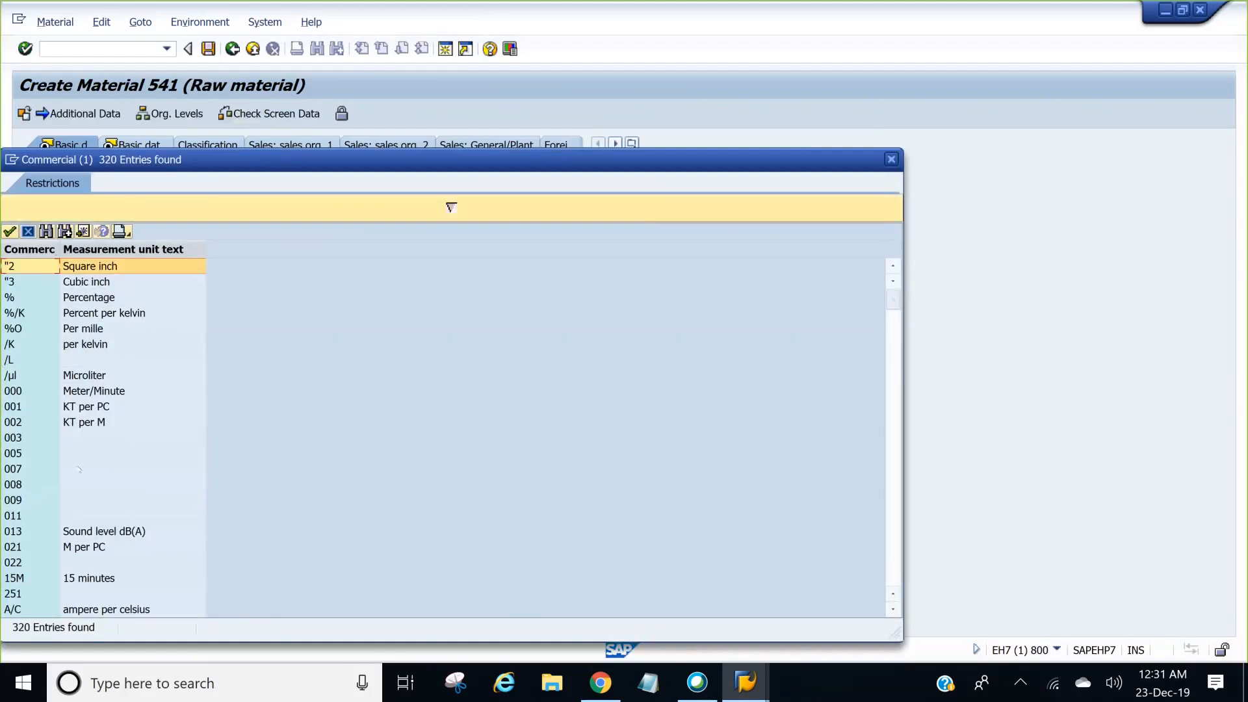
left_click(454, 208)
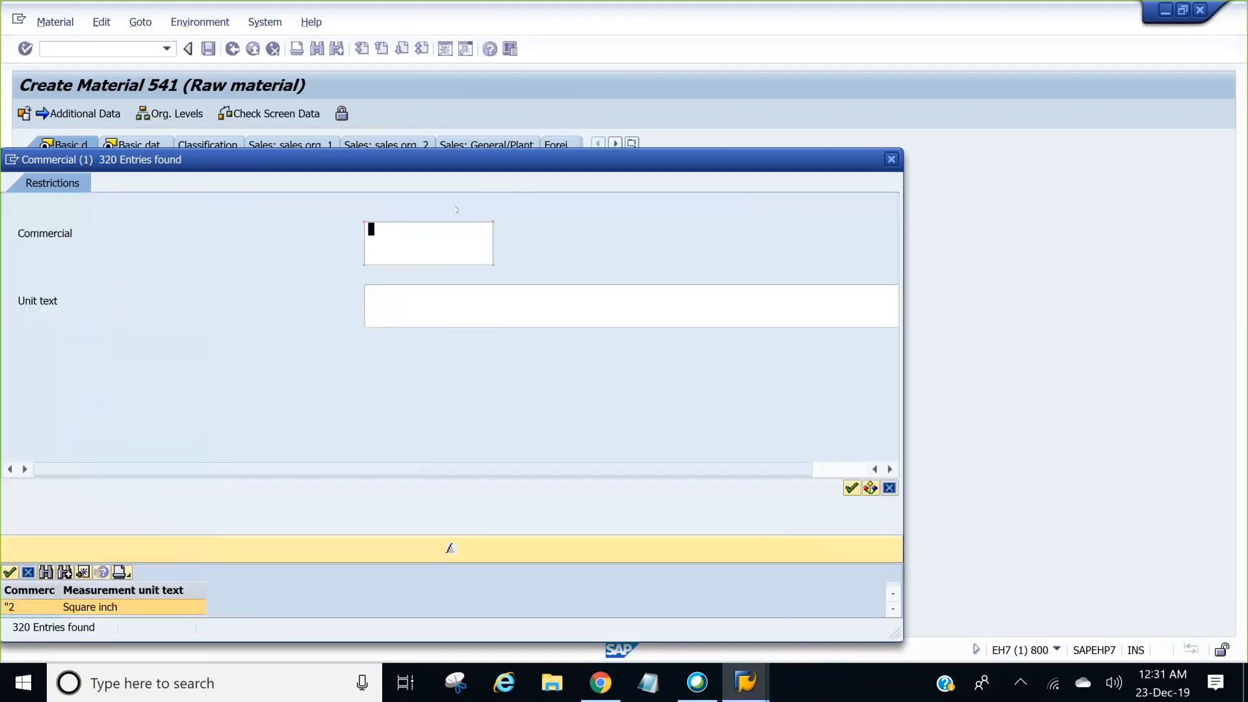
left_click(451, 549)
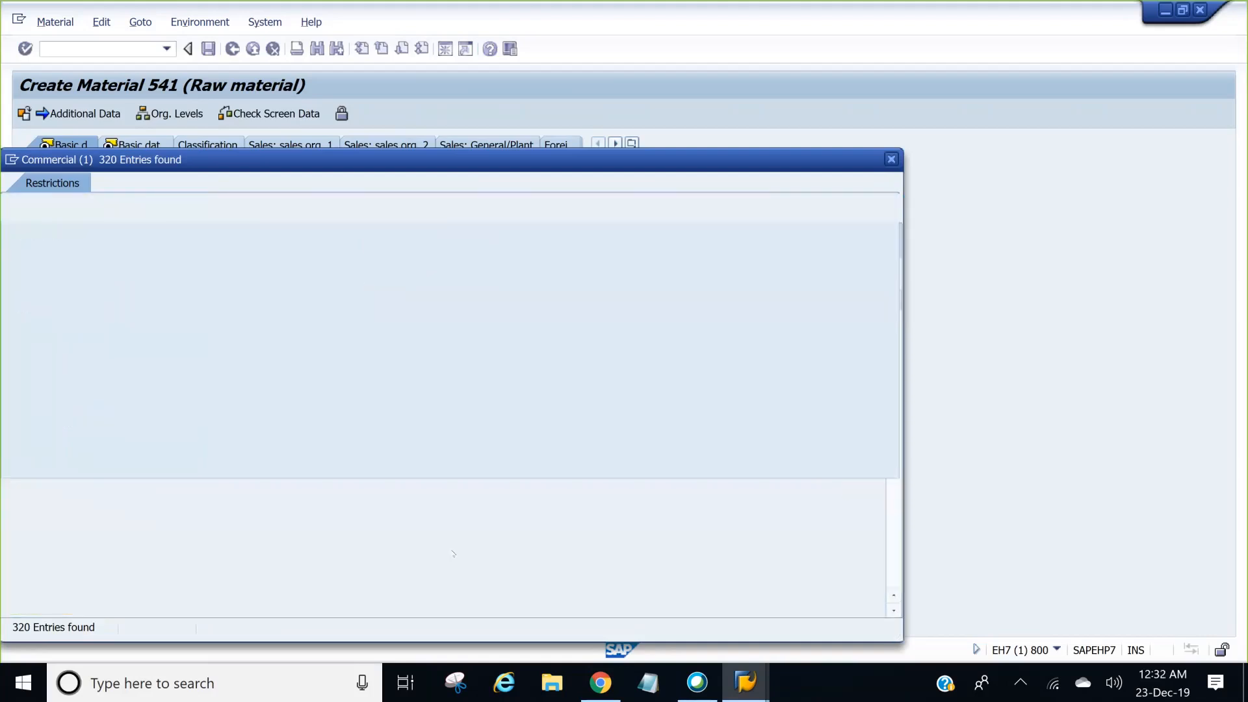
left_click(429, 208)
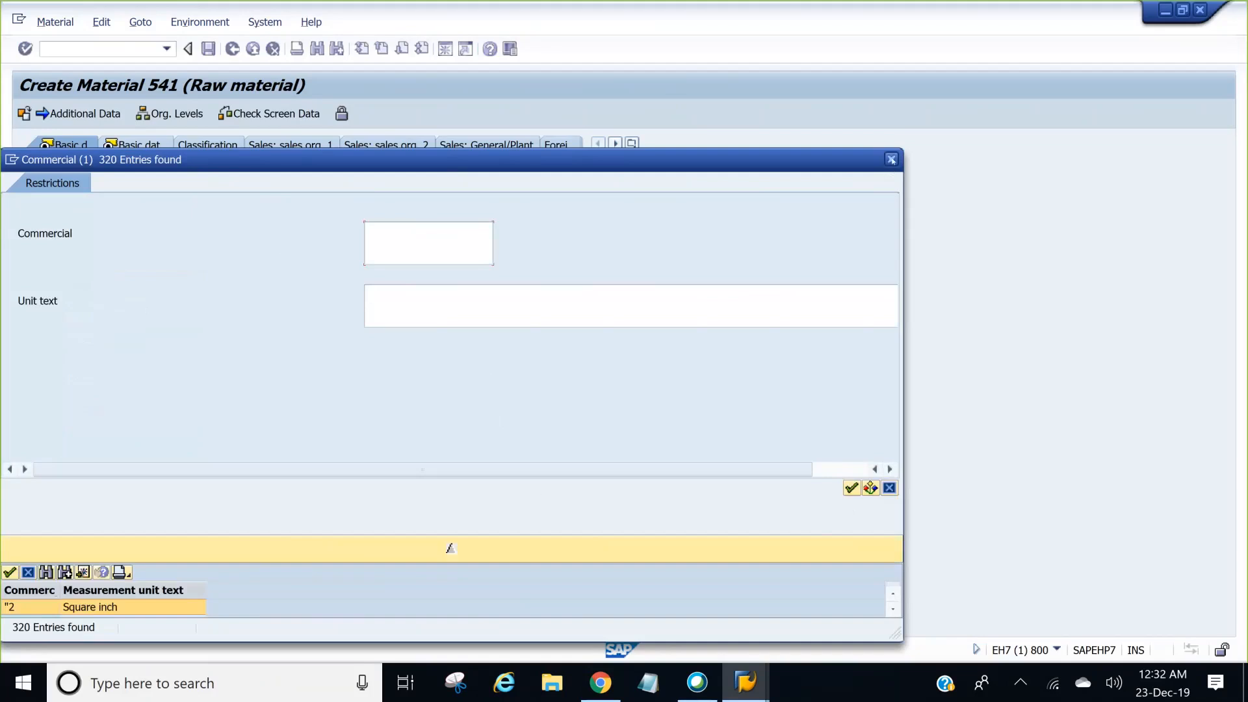
key("Escape")
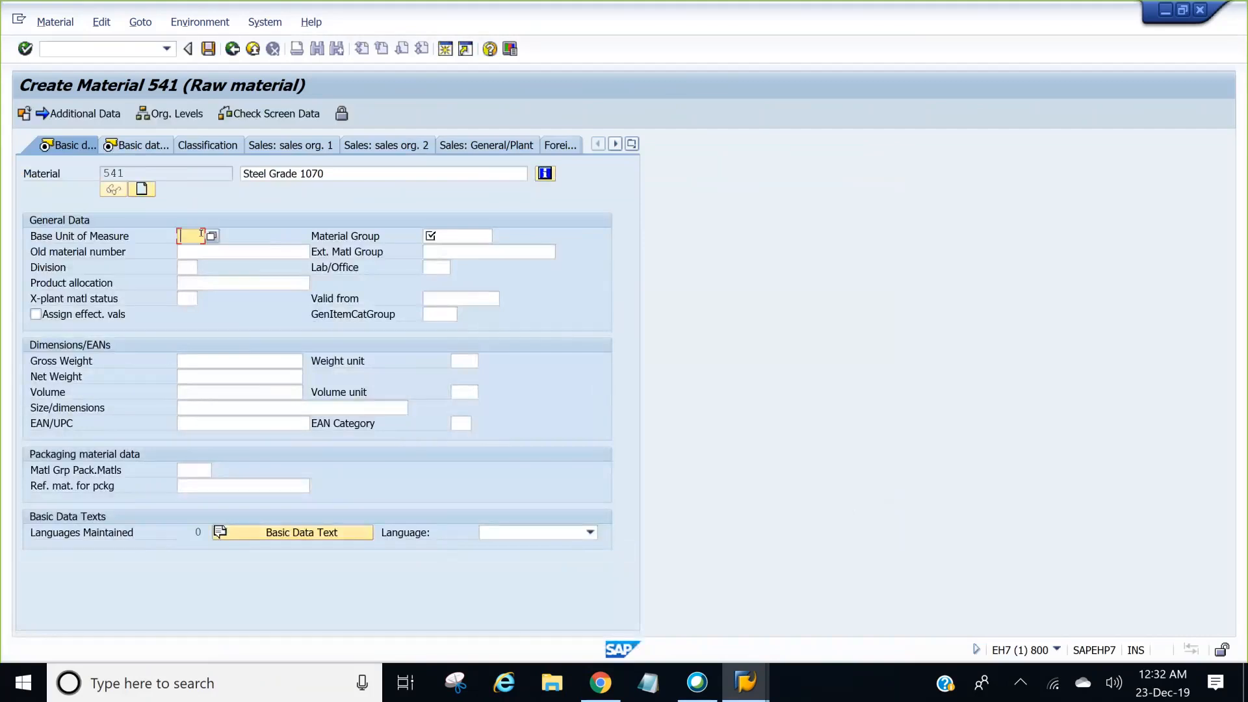
Set the base unit of measure to TON (US ton) from the list of possible units
left_click(210, 237)
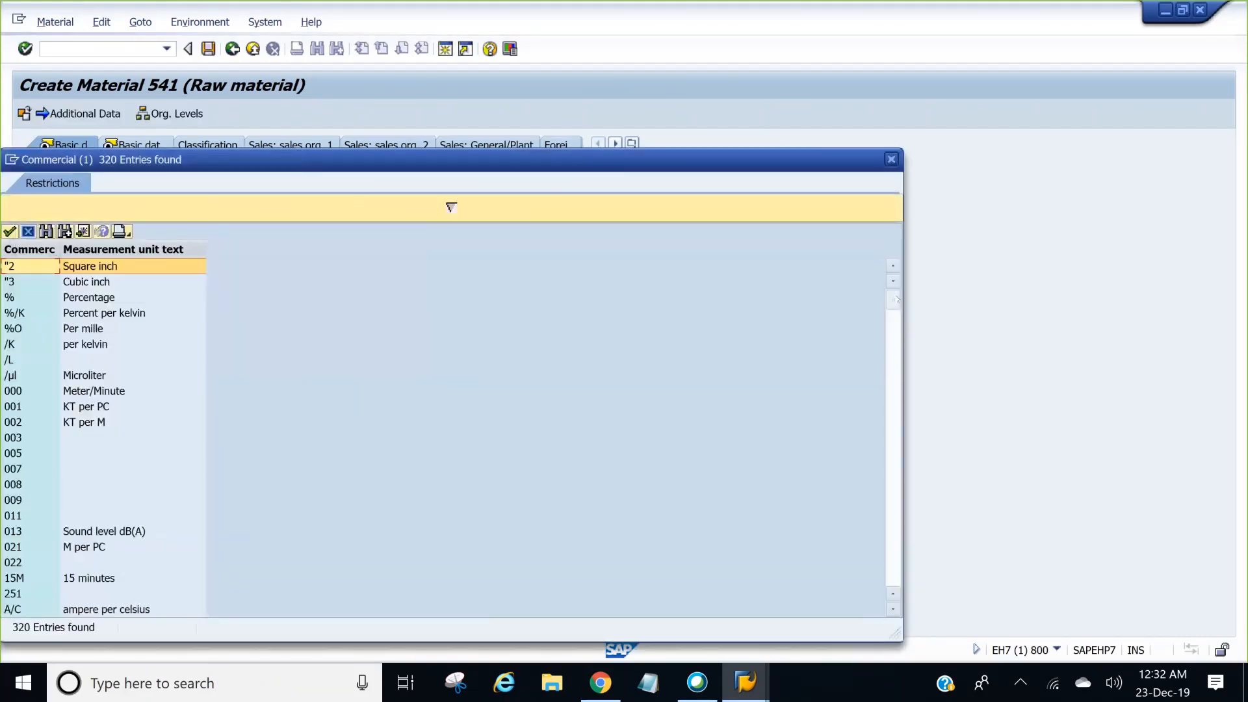
left_click_drag(893, 300, 915, 517)
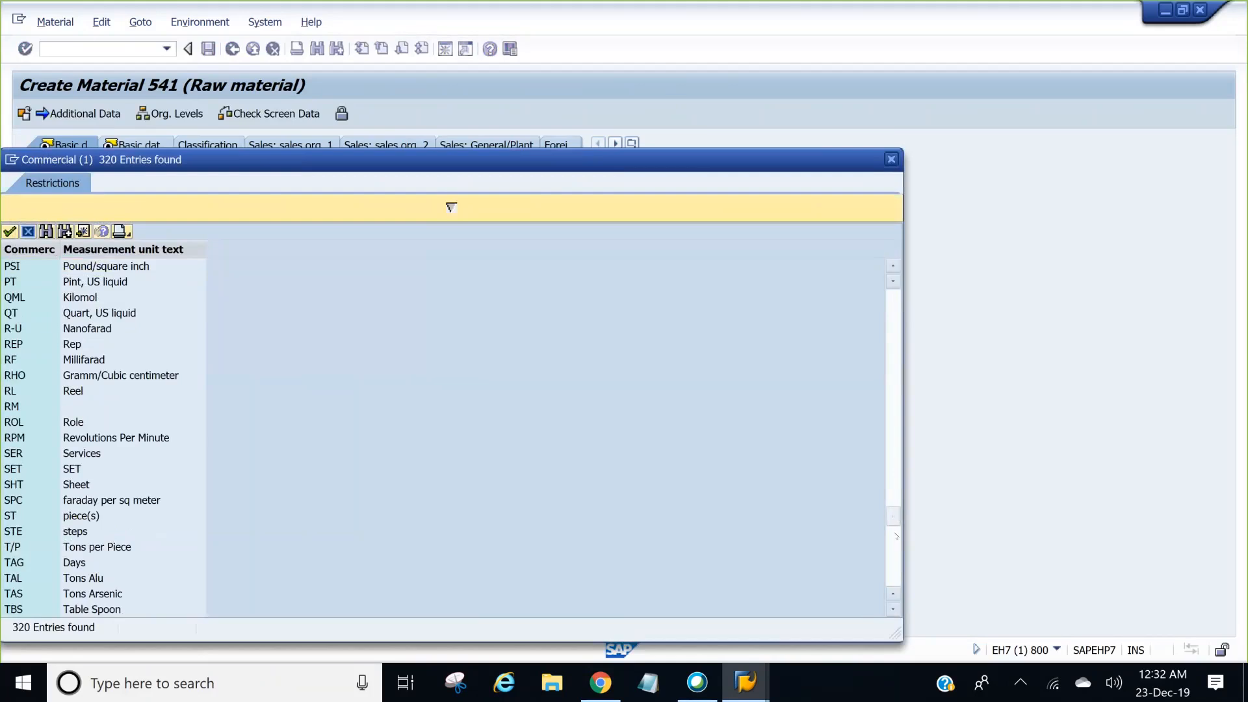
left_click(894, 545)
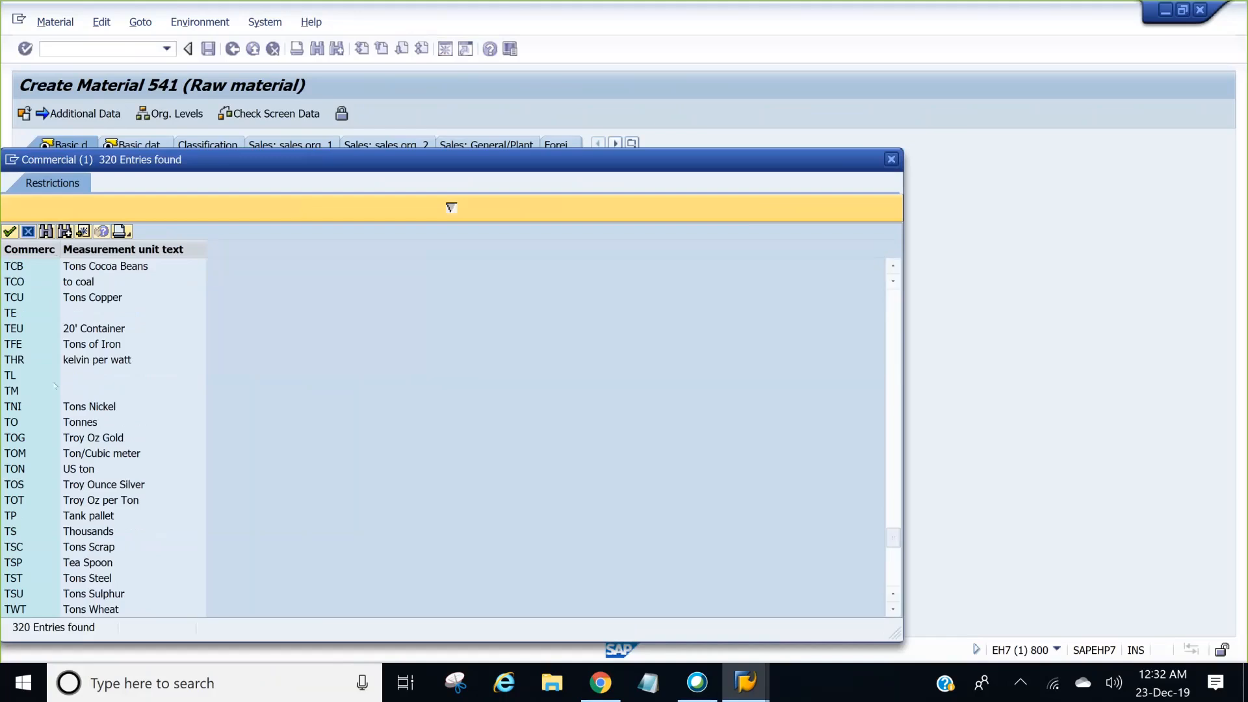
left_click(83, 471)
double_click(83, 471)
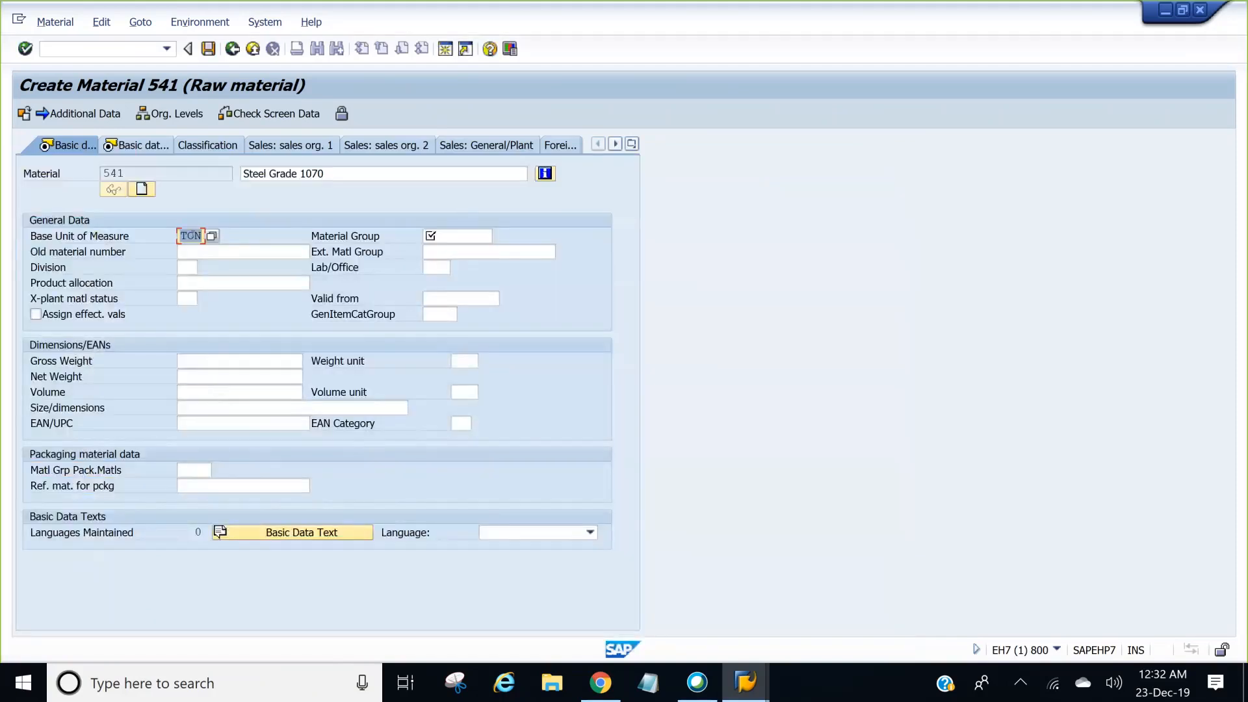
Set the material group to 00101 Steels from the list of possible groups
left_click(479, 234)
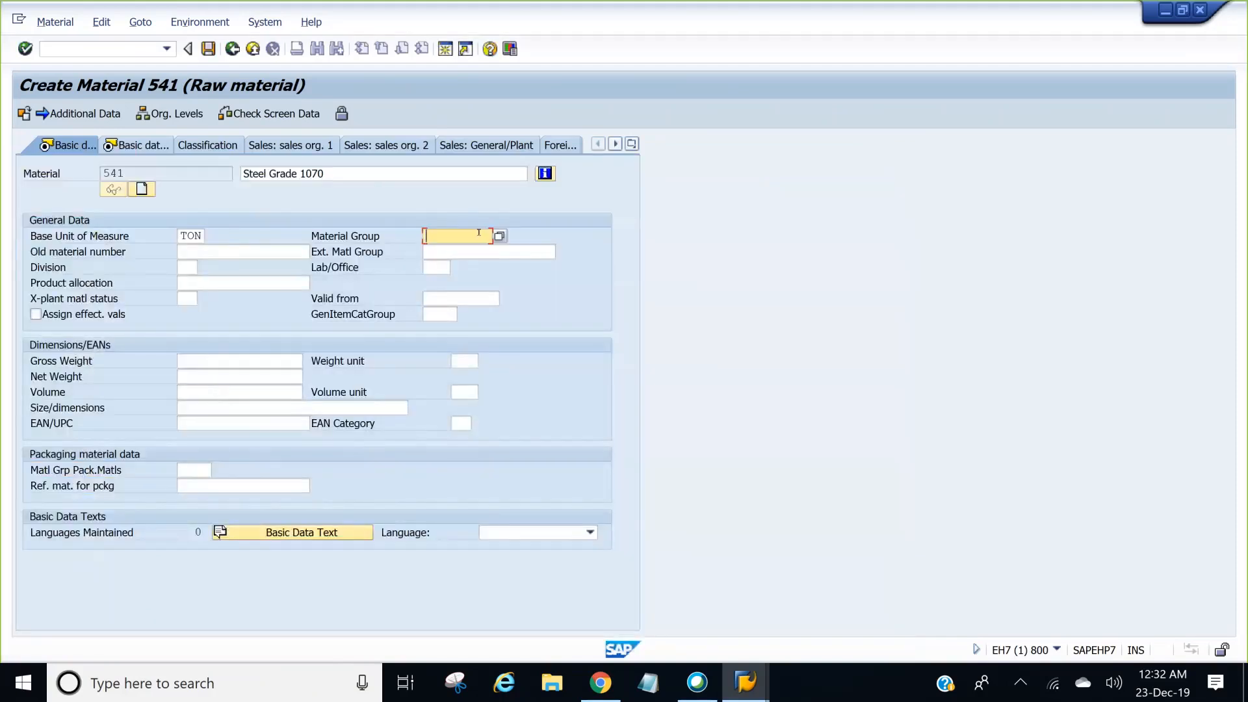
left_click(499, 237)
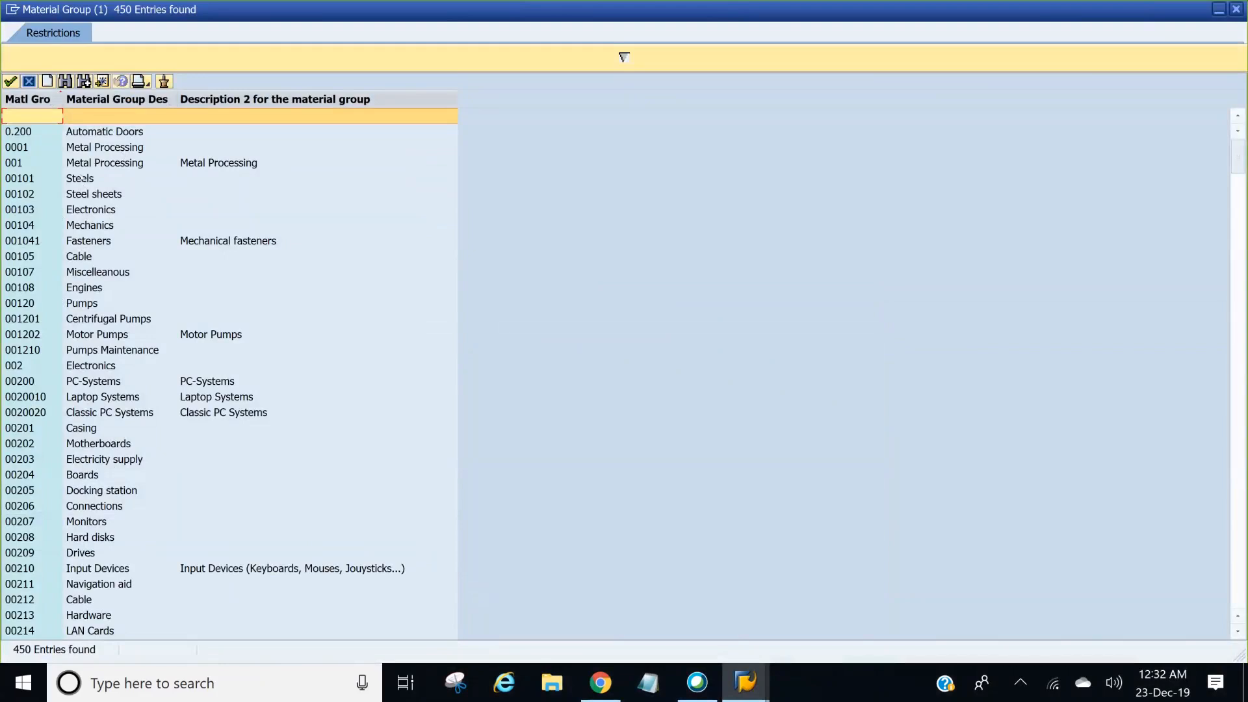
double_click(82, 178)
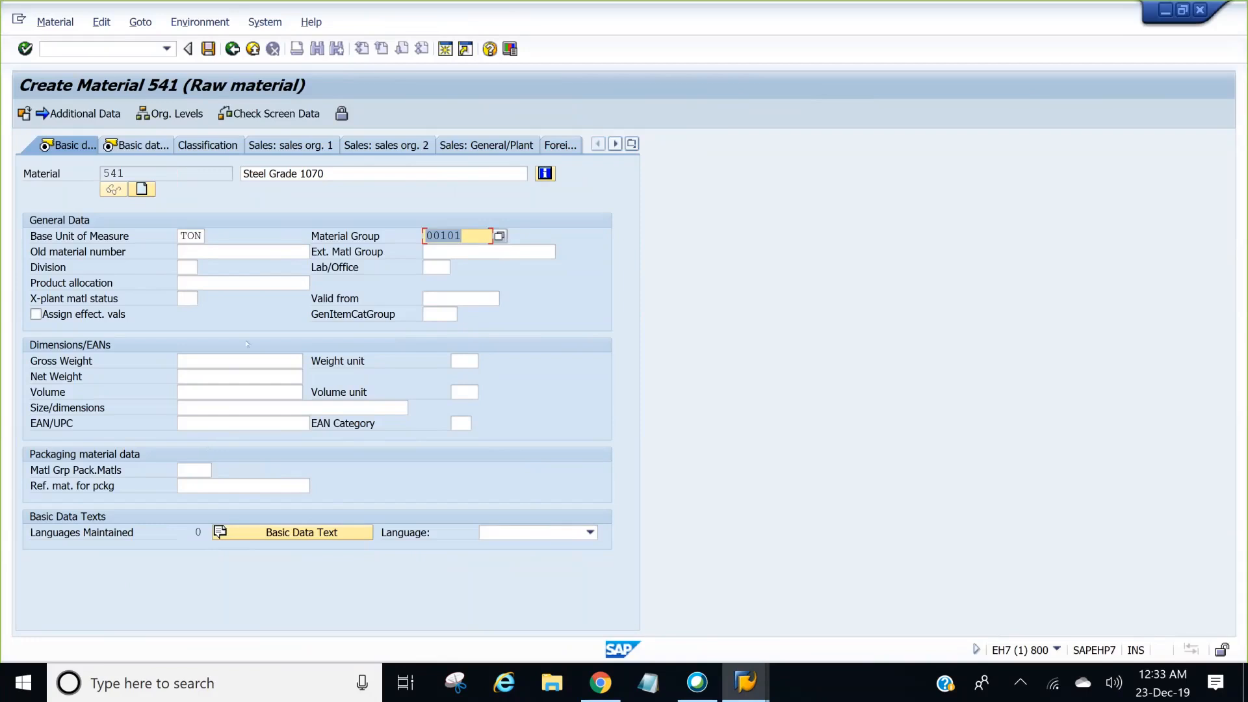
Clear the material group and try to continue without it
left_click(467, 236)
key("BackSpace")
key("BackSpace")
key("BackSpace")
key("BackSpace")
key("BackSpace")
key("Return")
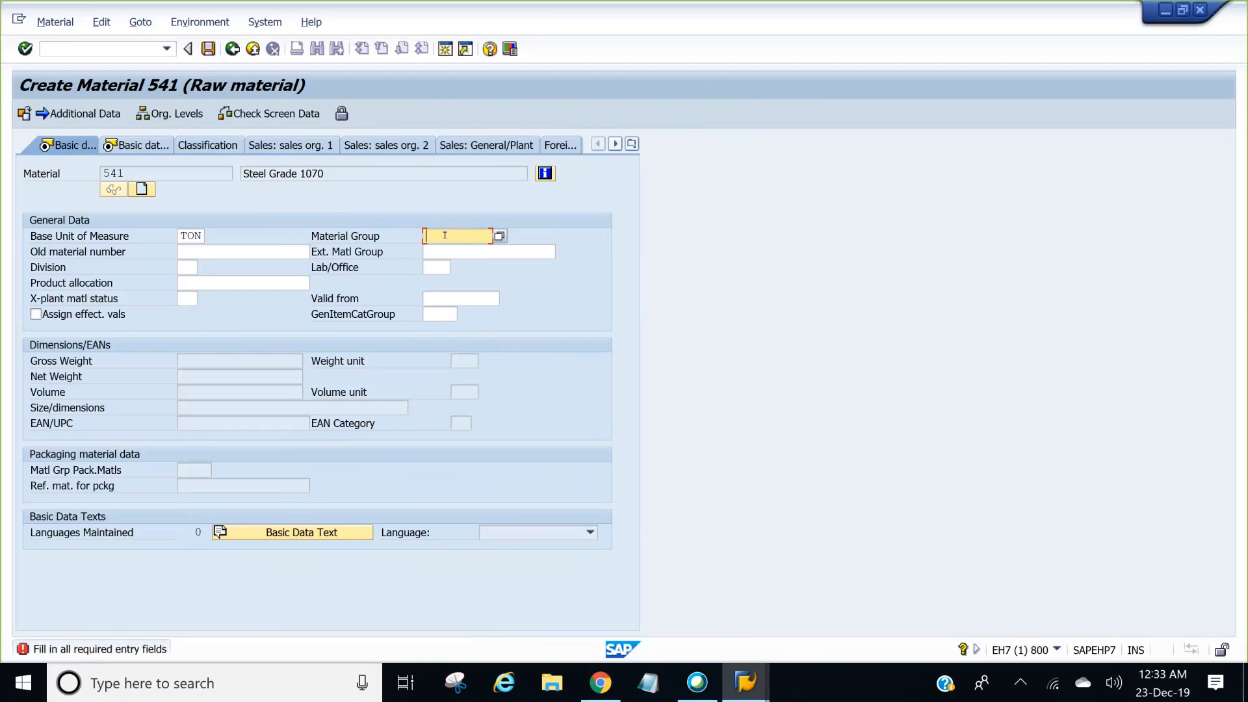
Assign material group 00101 Steels again and continue past the Basic Data views to the Purchasing view
left_click(499, 236)
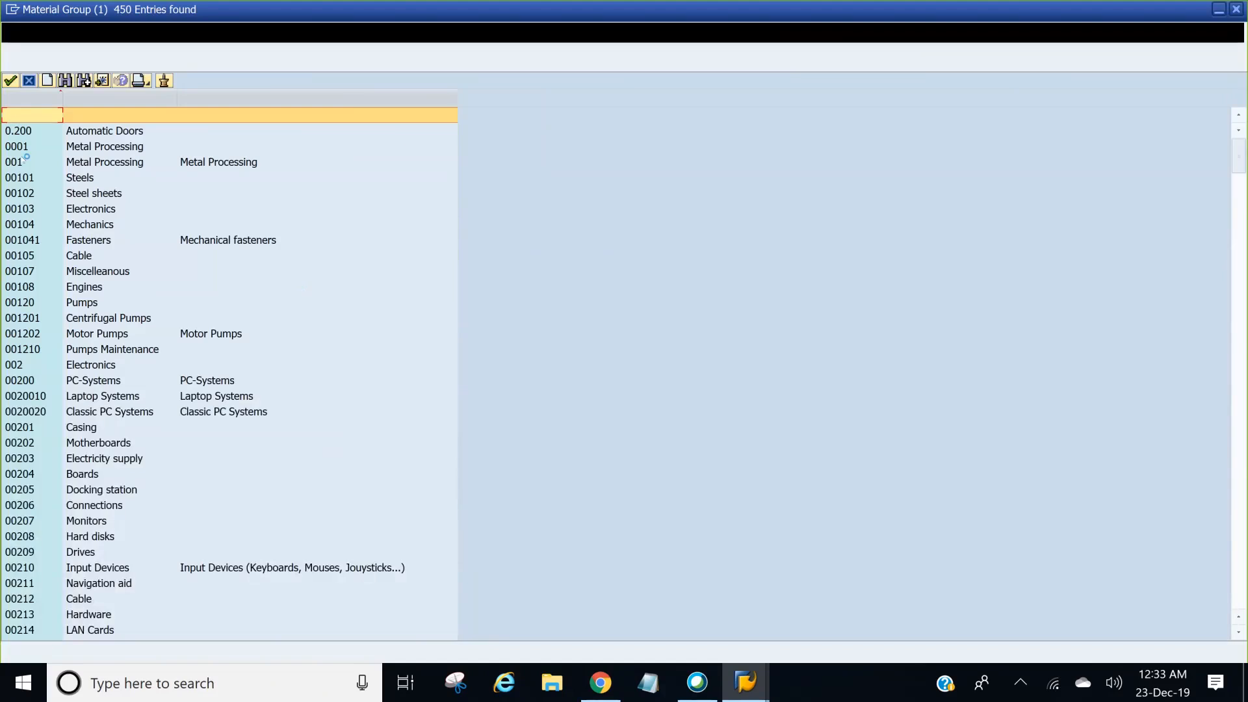
double_click(15, 176)
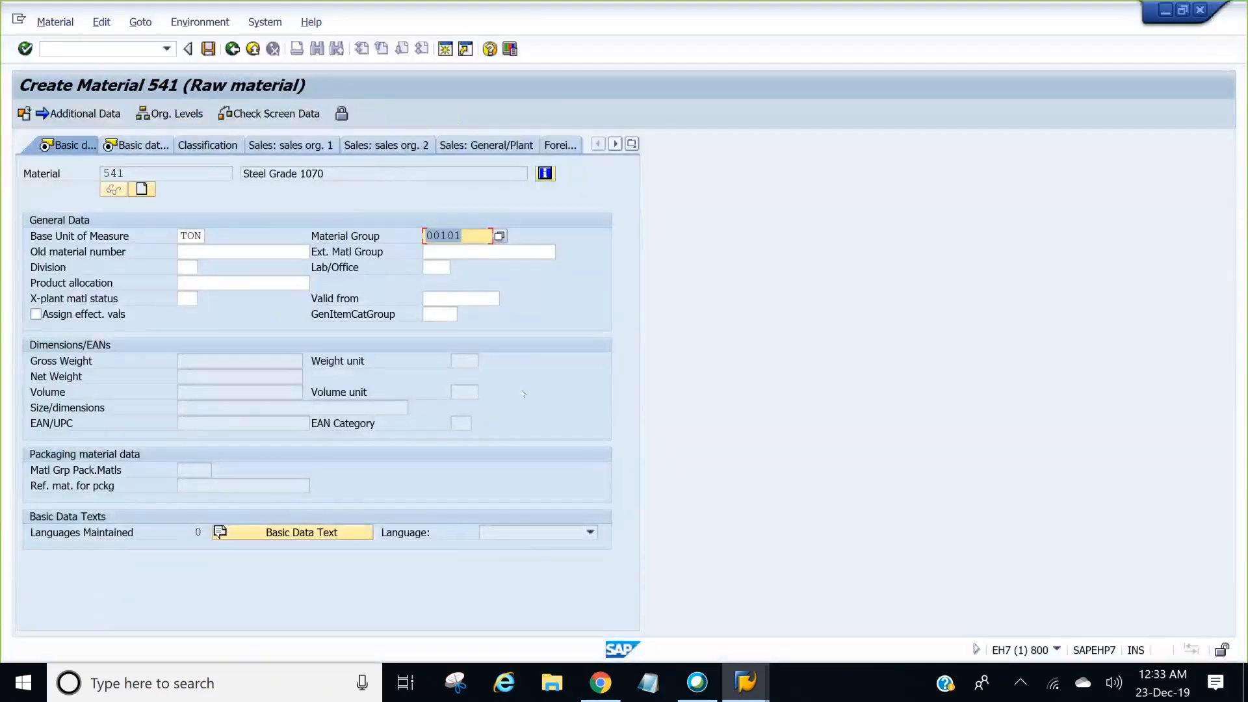
key("Return")
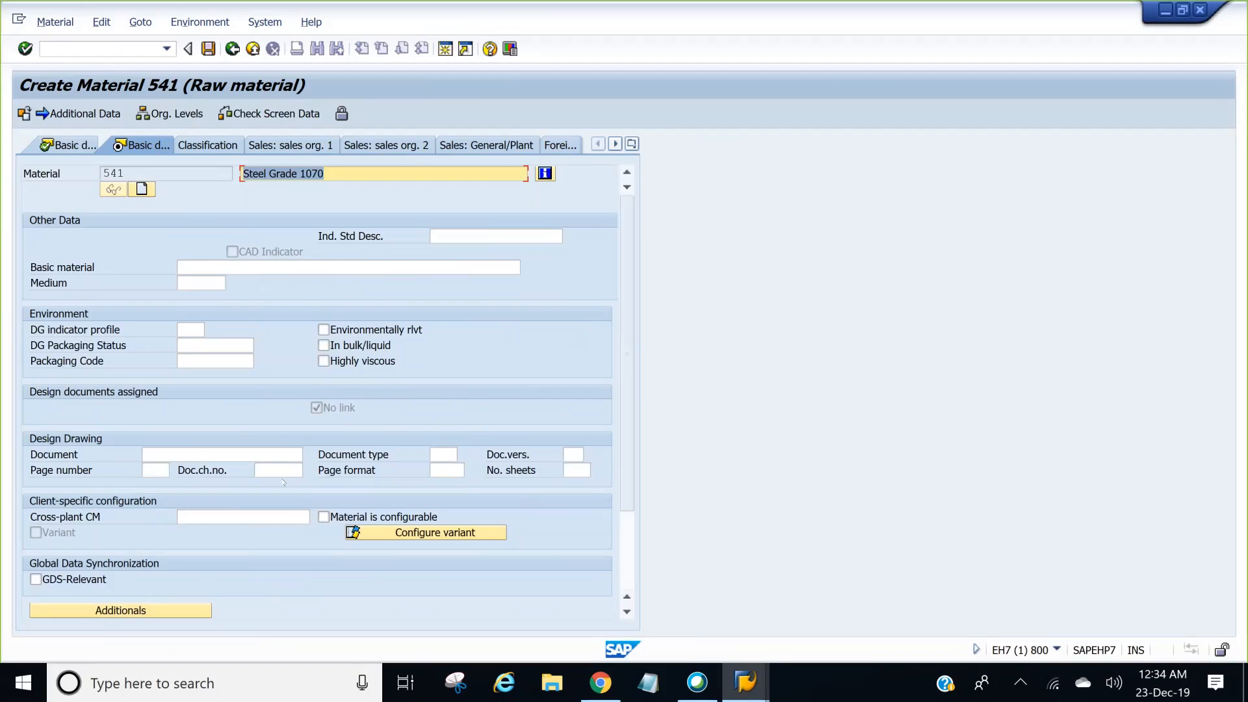
key("Return")
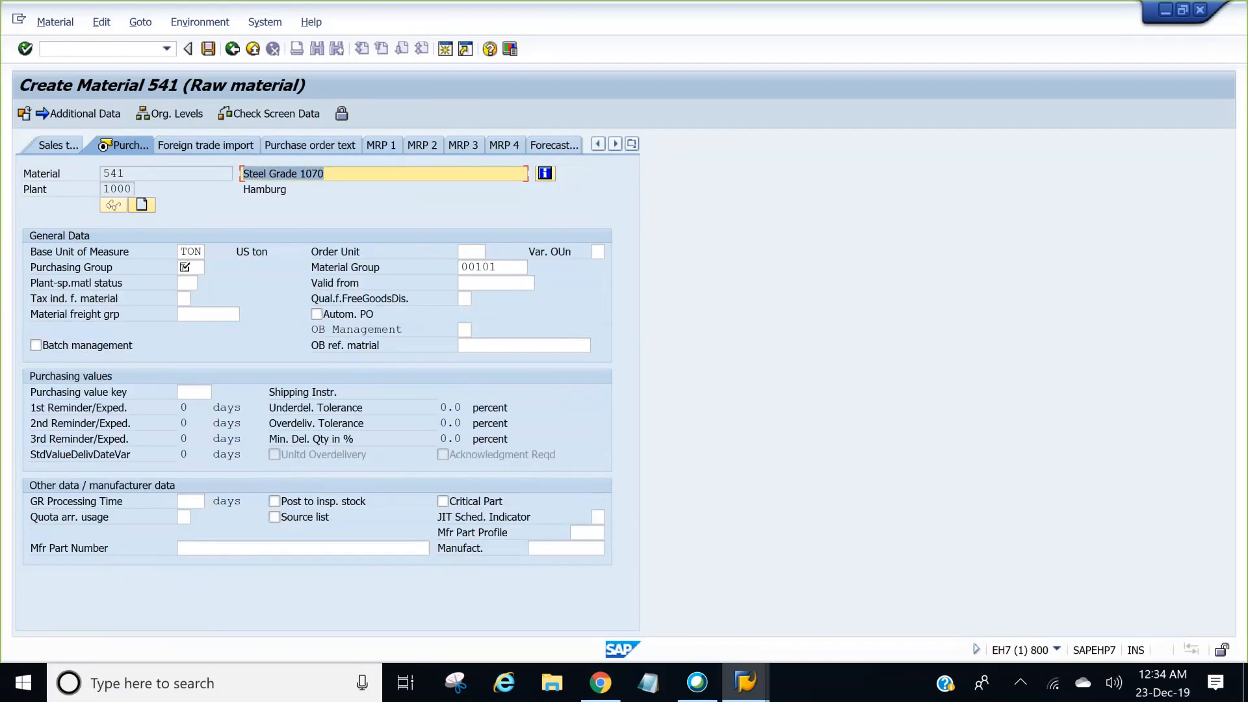
Set the purchasing group to 001 and continue to the Accounting 1 view
left_click(199, 266)
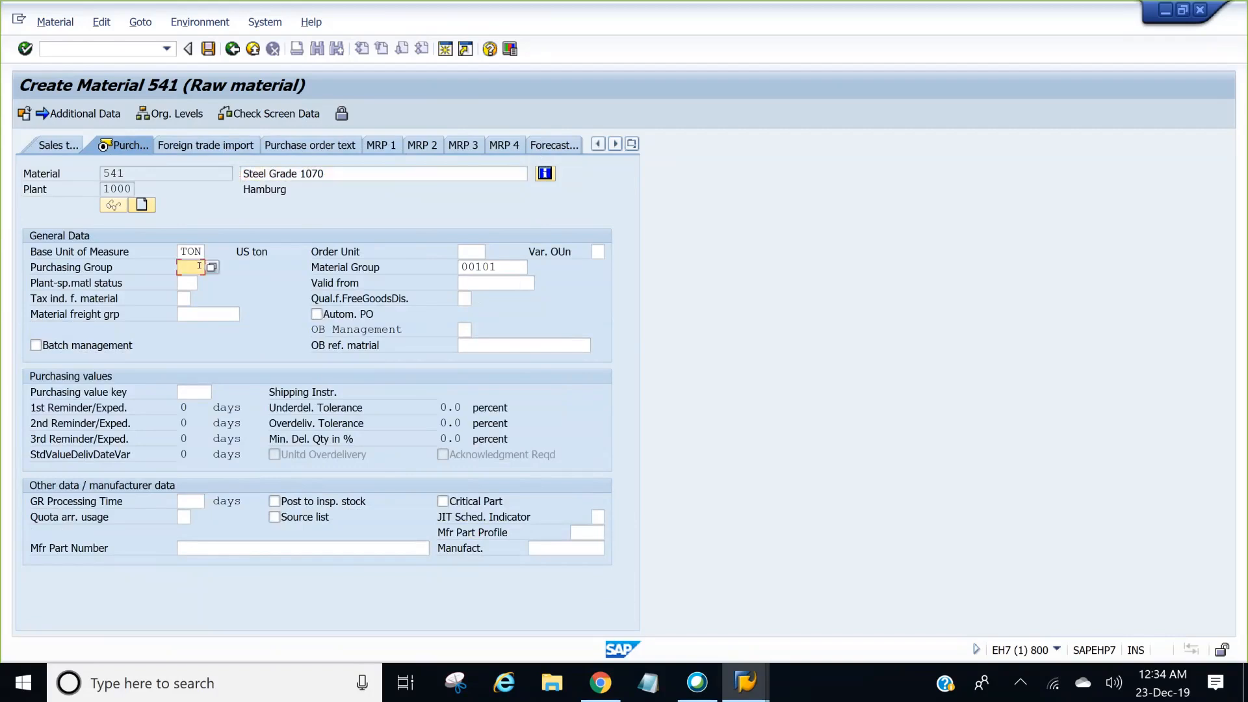
left_click(212, 268)
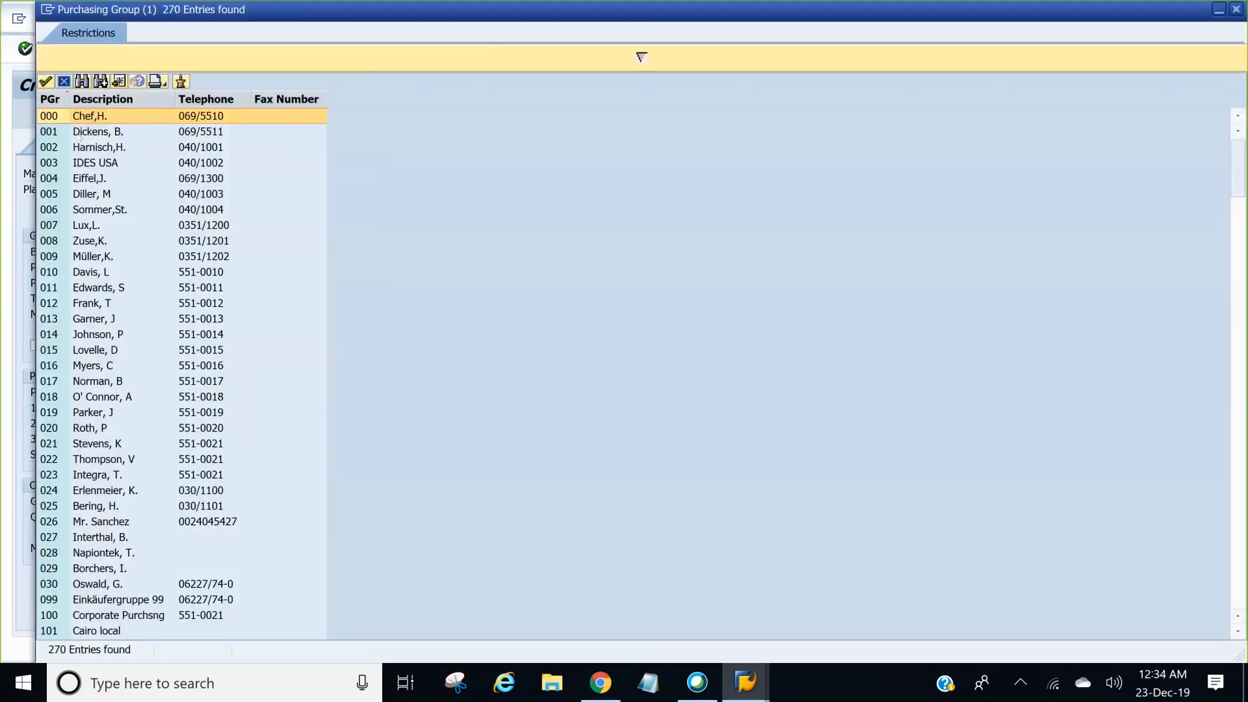
left_click(61, 131)
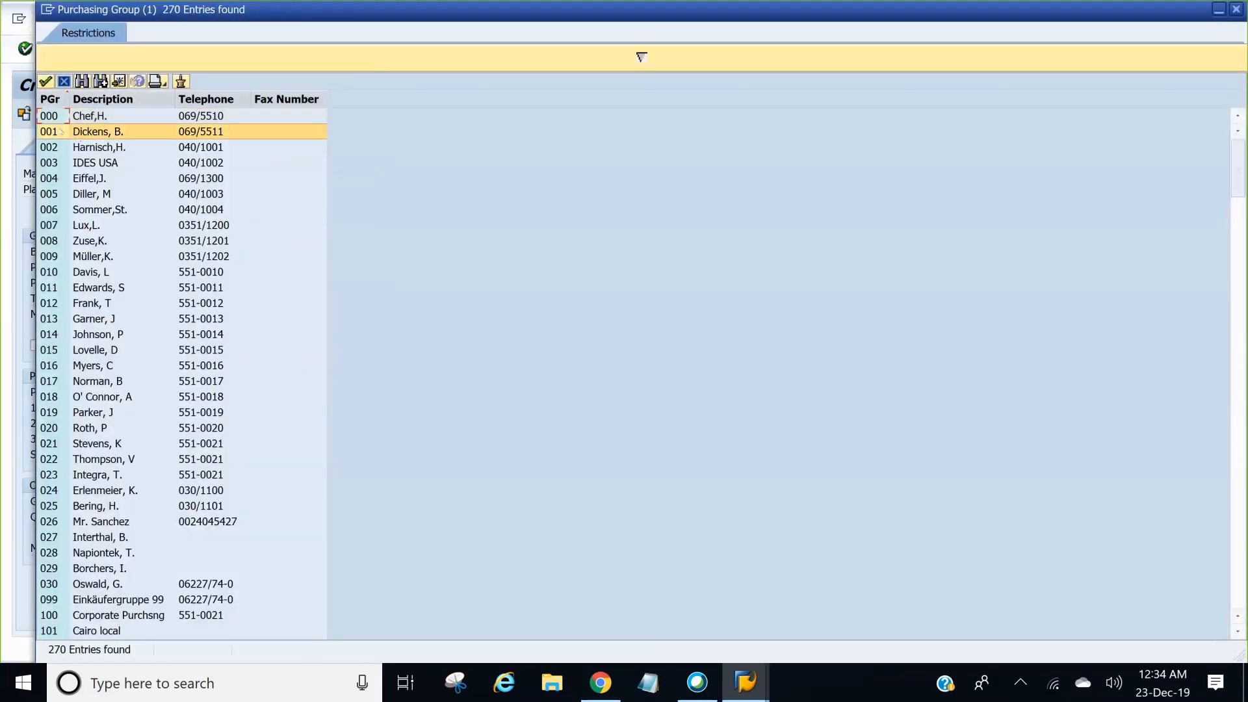
double_click(62, 131)
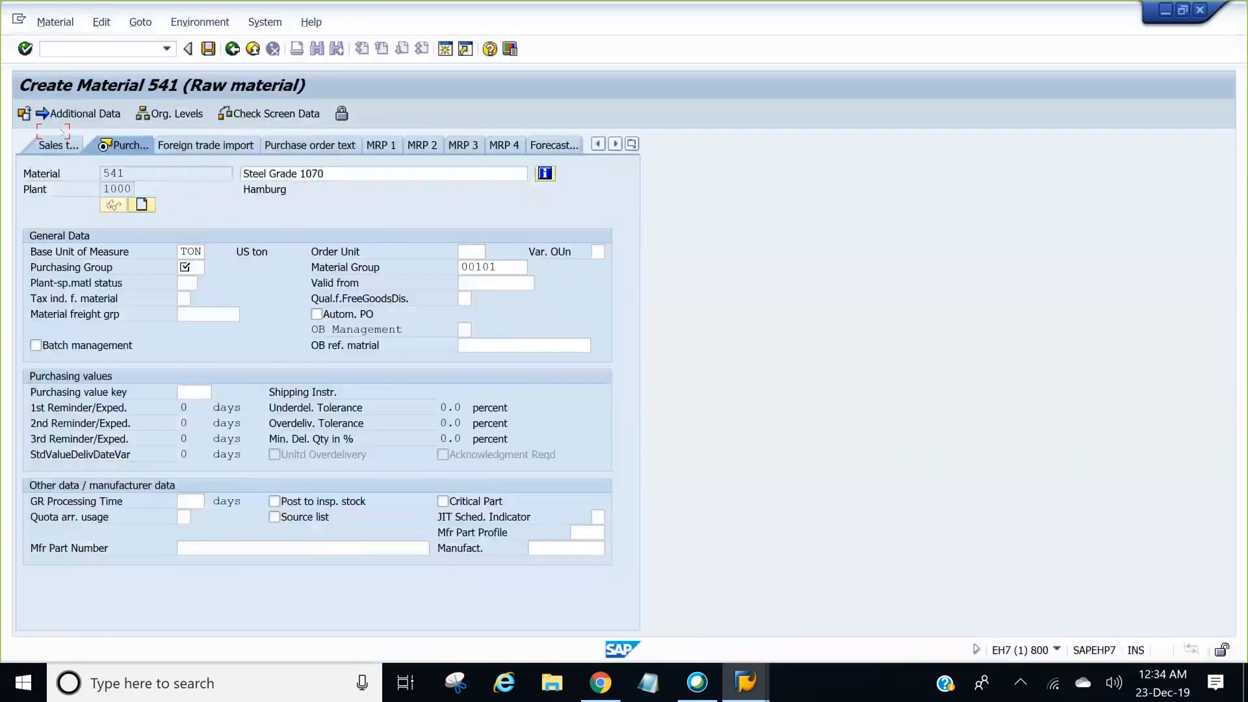
left_click(127, 170)
key("Return")
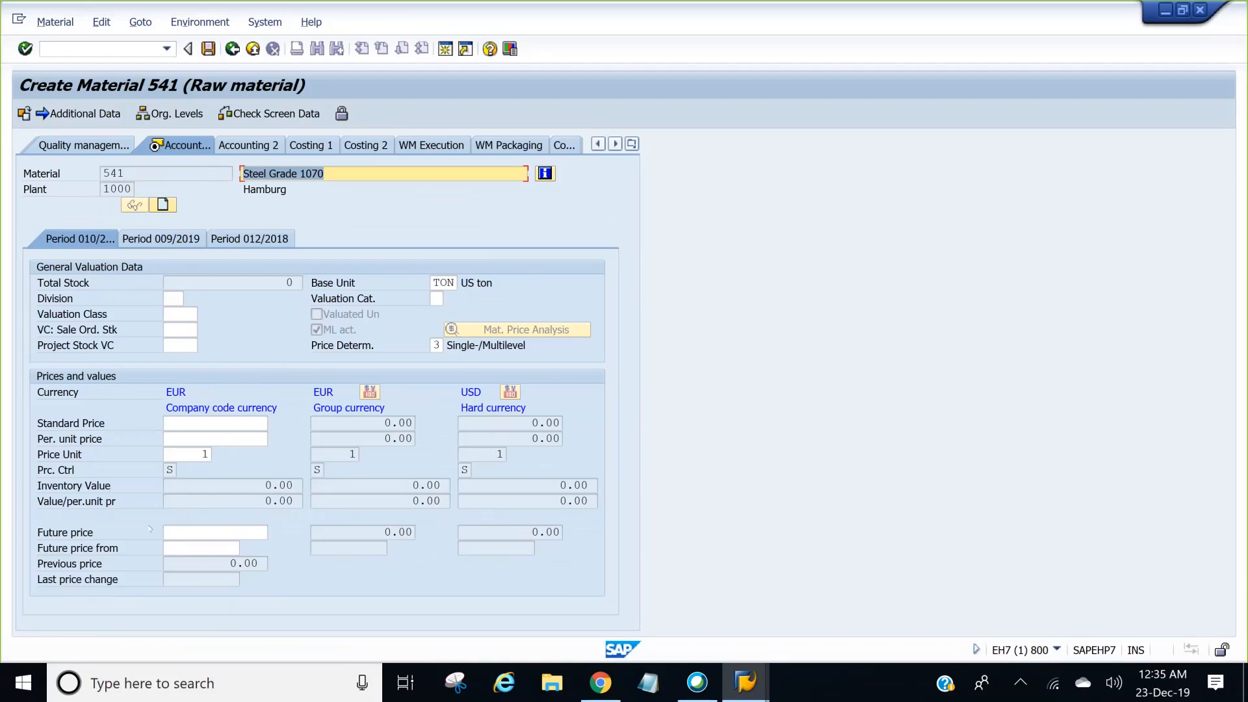
Set the standard price to 10 EUR in company code currency and validate the accounting data
left_click(212, 423)
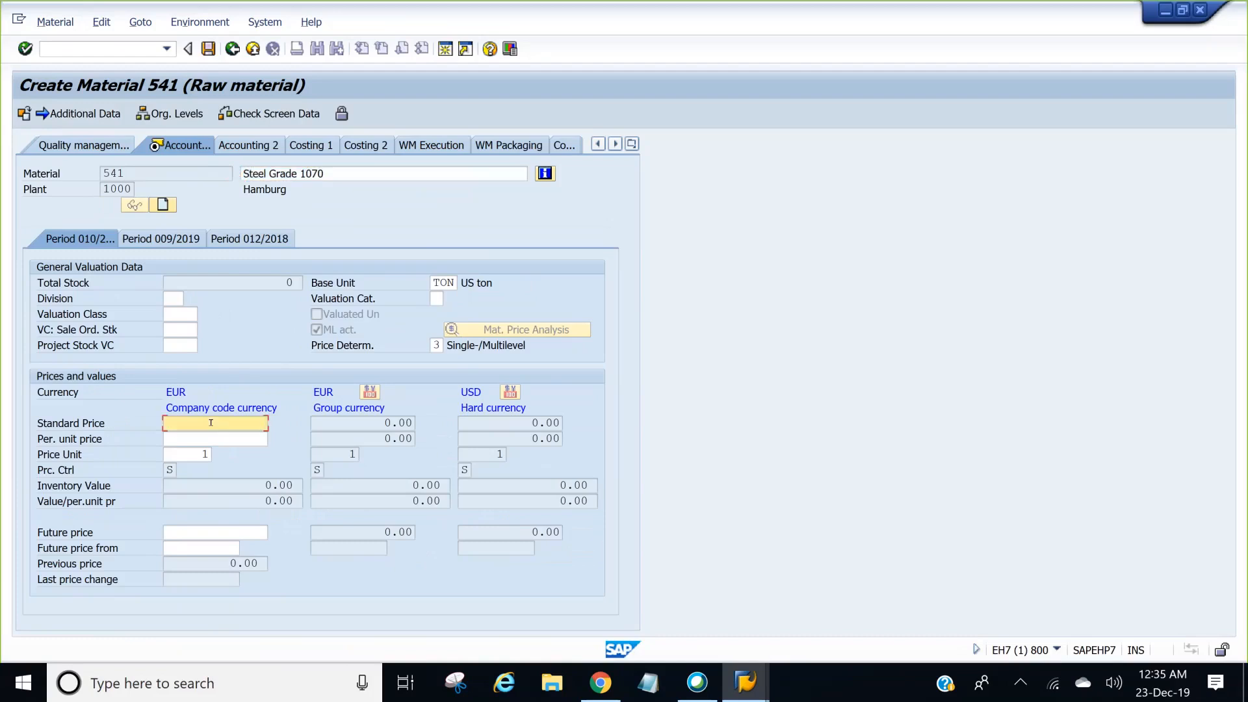
type("10")
key("Return")
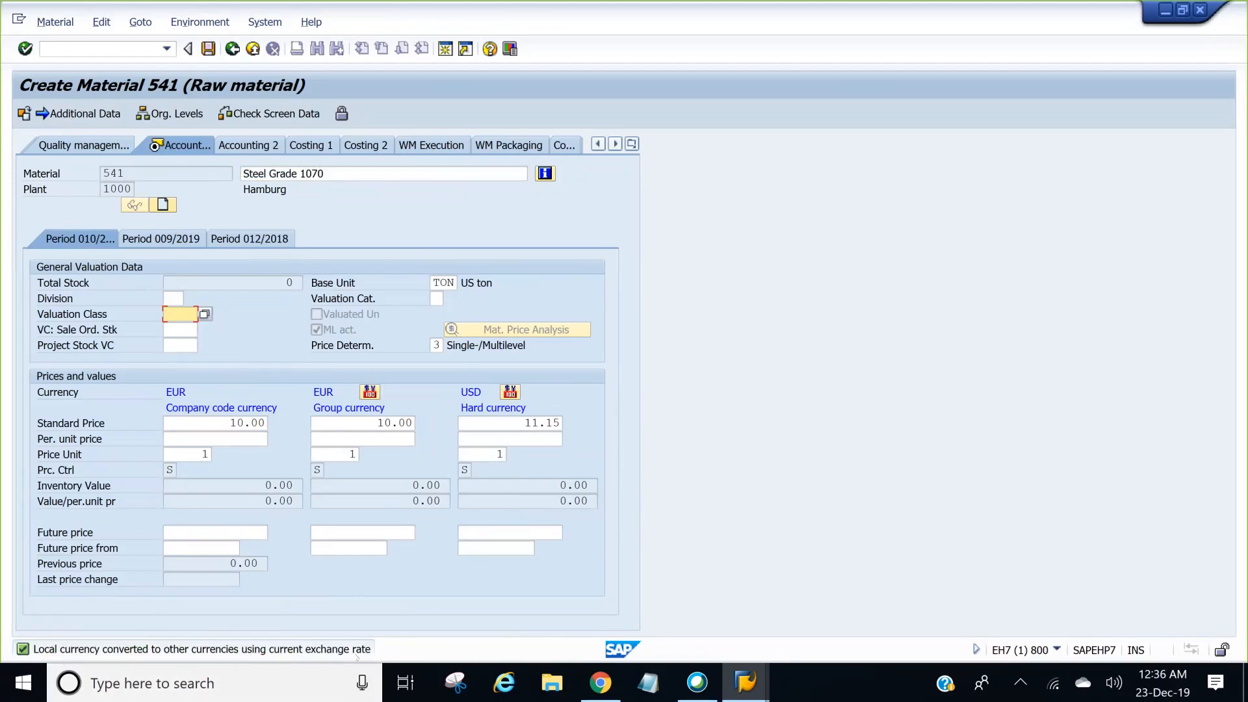
Assign valuation class 3000 Raw materials 1 to the material and save the new material master record
left_click(197, 310)
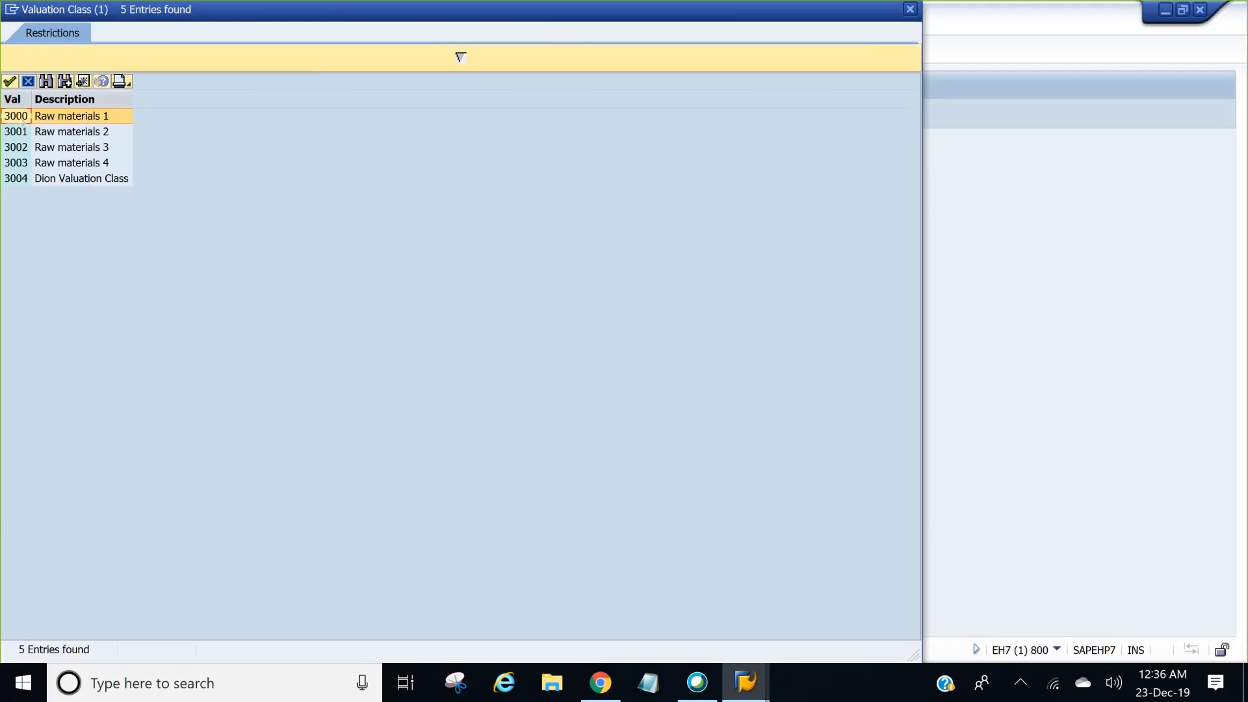
double_click(20, 117)
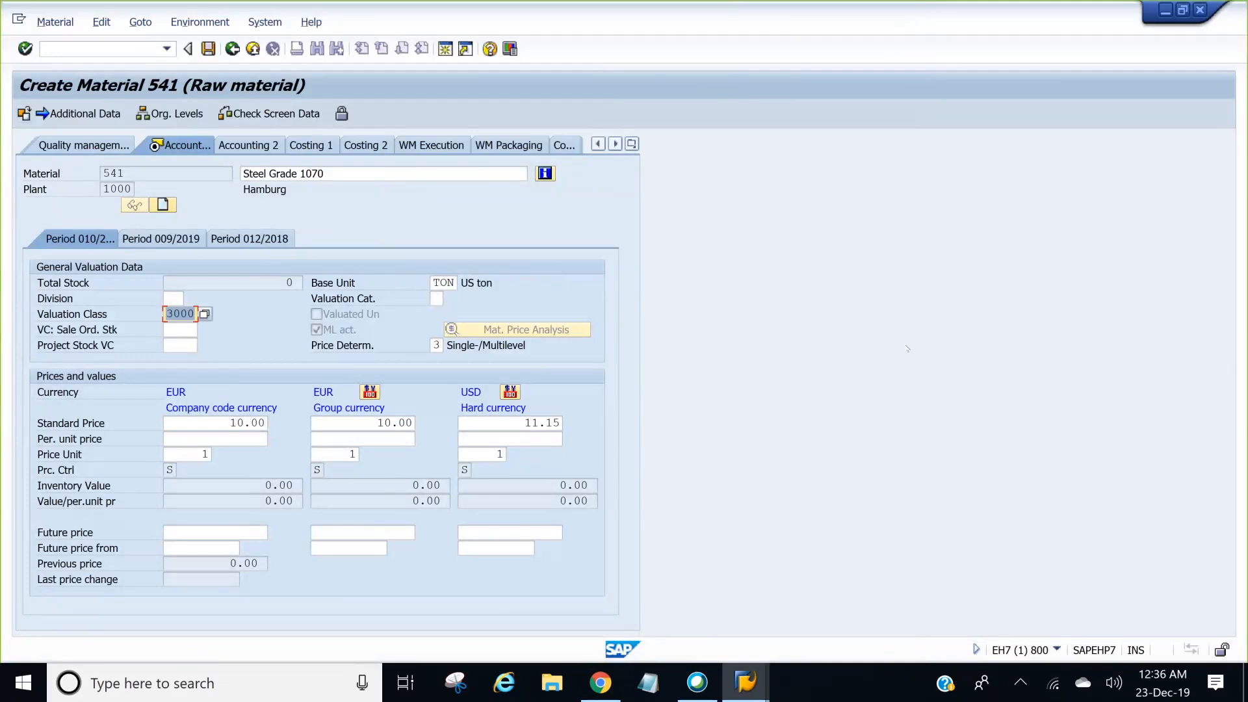
key("Return")
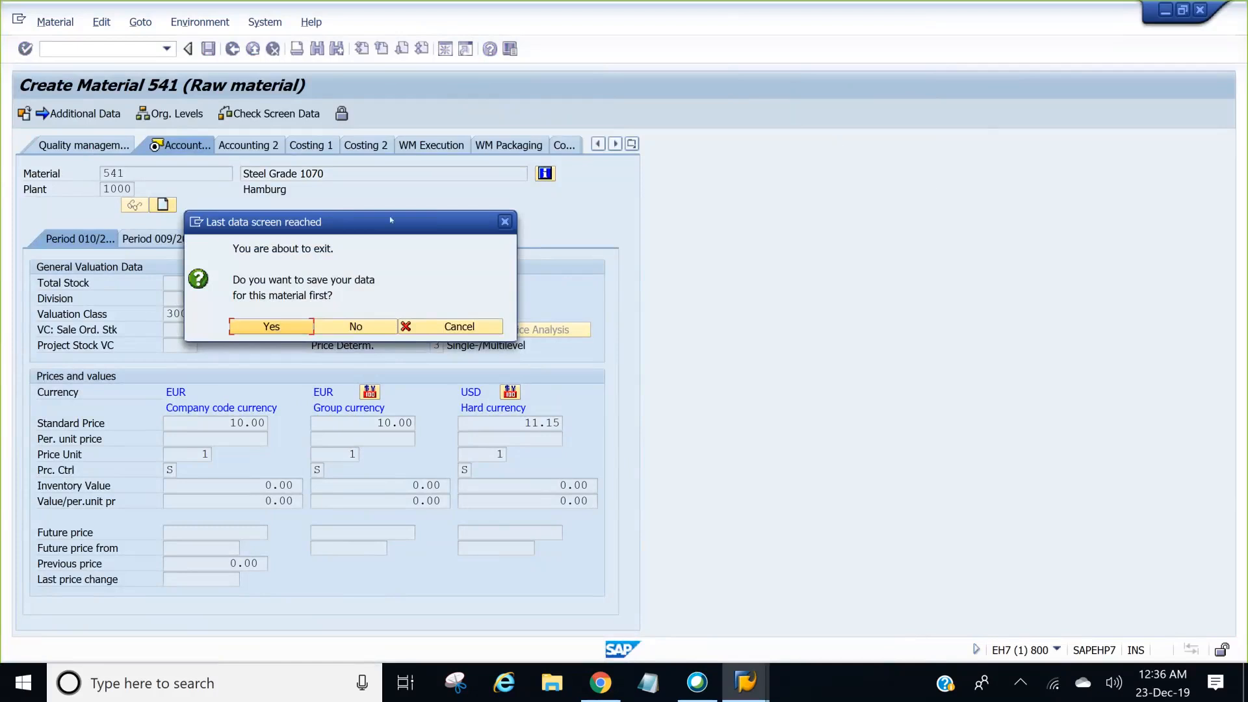
left_click(254, 326)
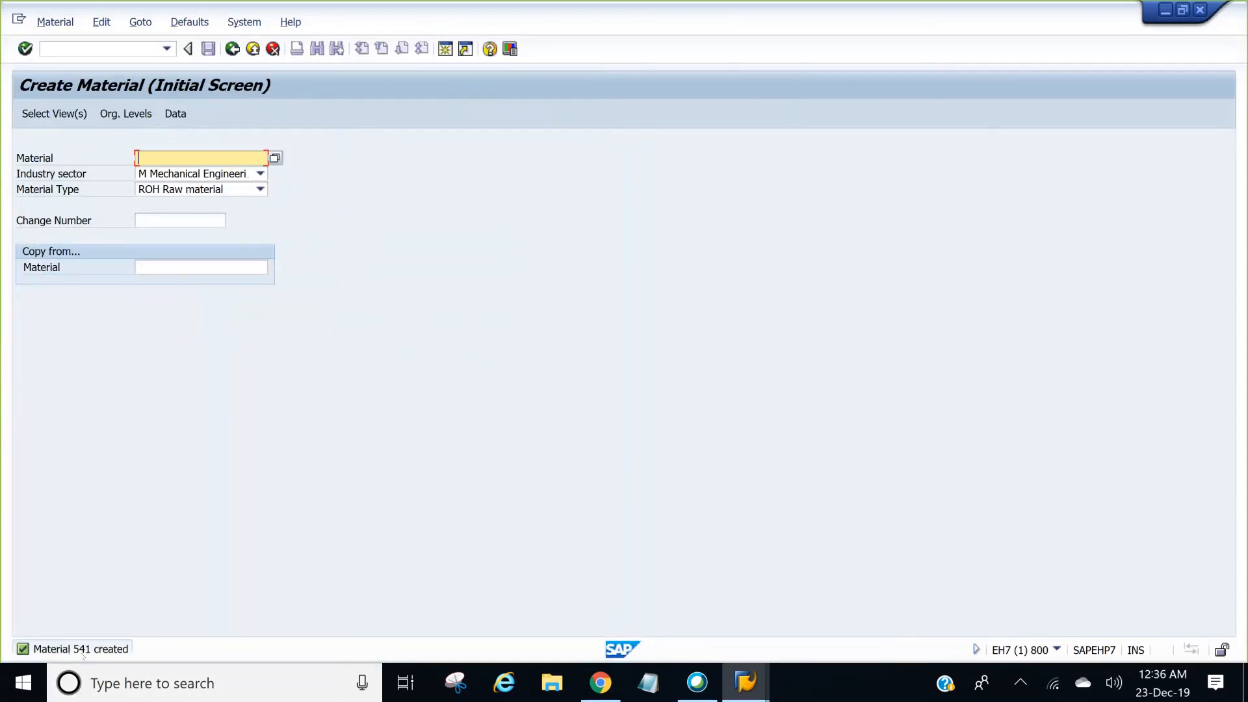
Open material 541 in display mode for plant 1000 with the Basic Data 1, Basic Data 2, Purchasing and Accounting 1 views
left_click(57, 22)
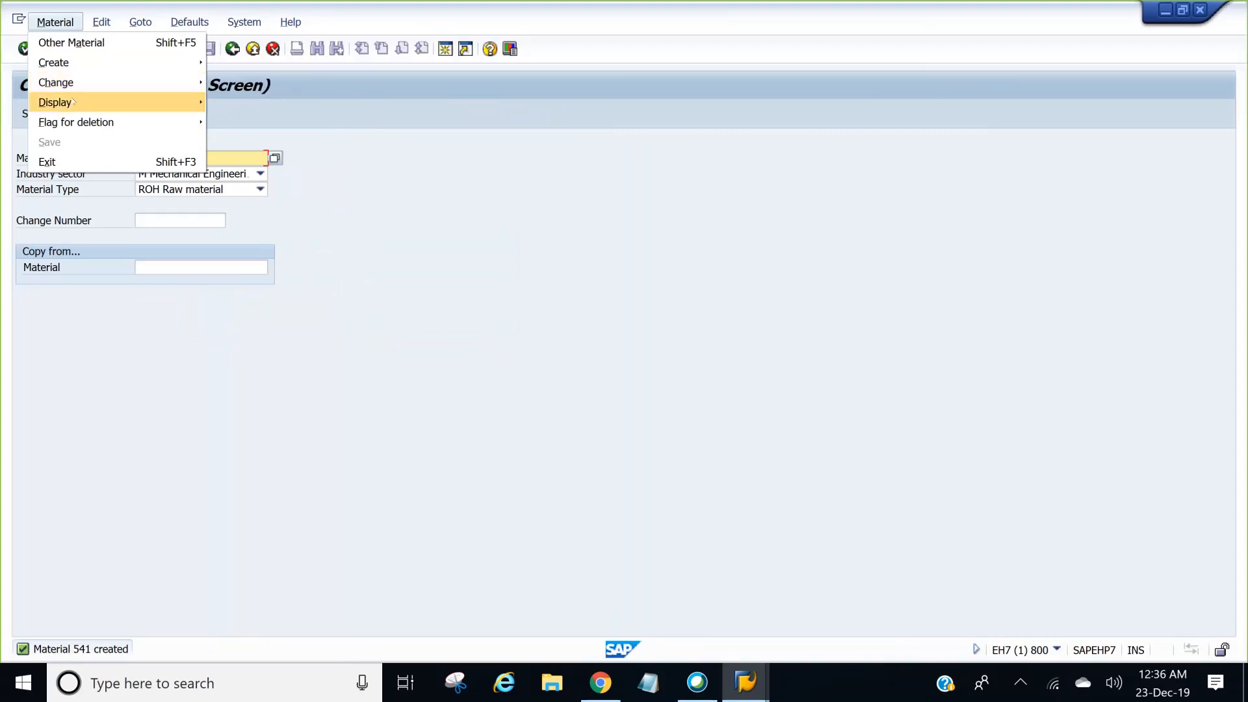
mouse_move(74, 103)
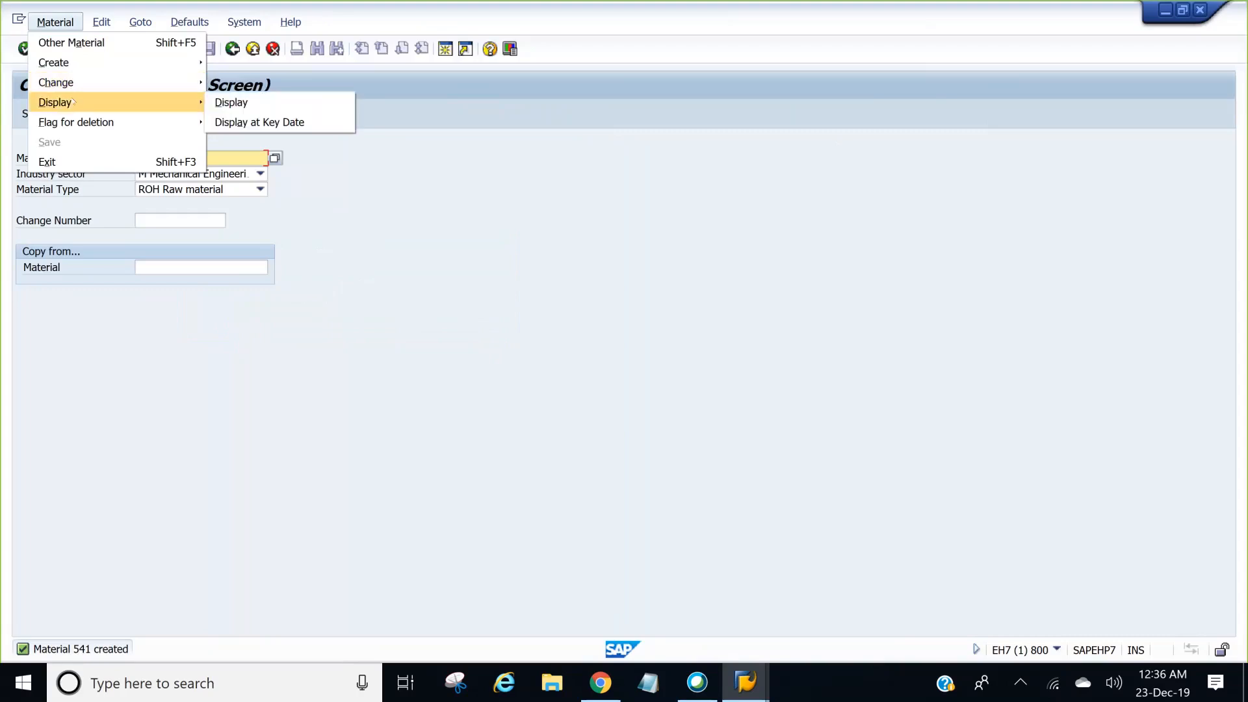
left_click(233, 103)
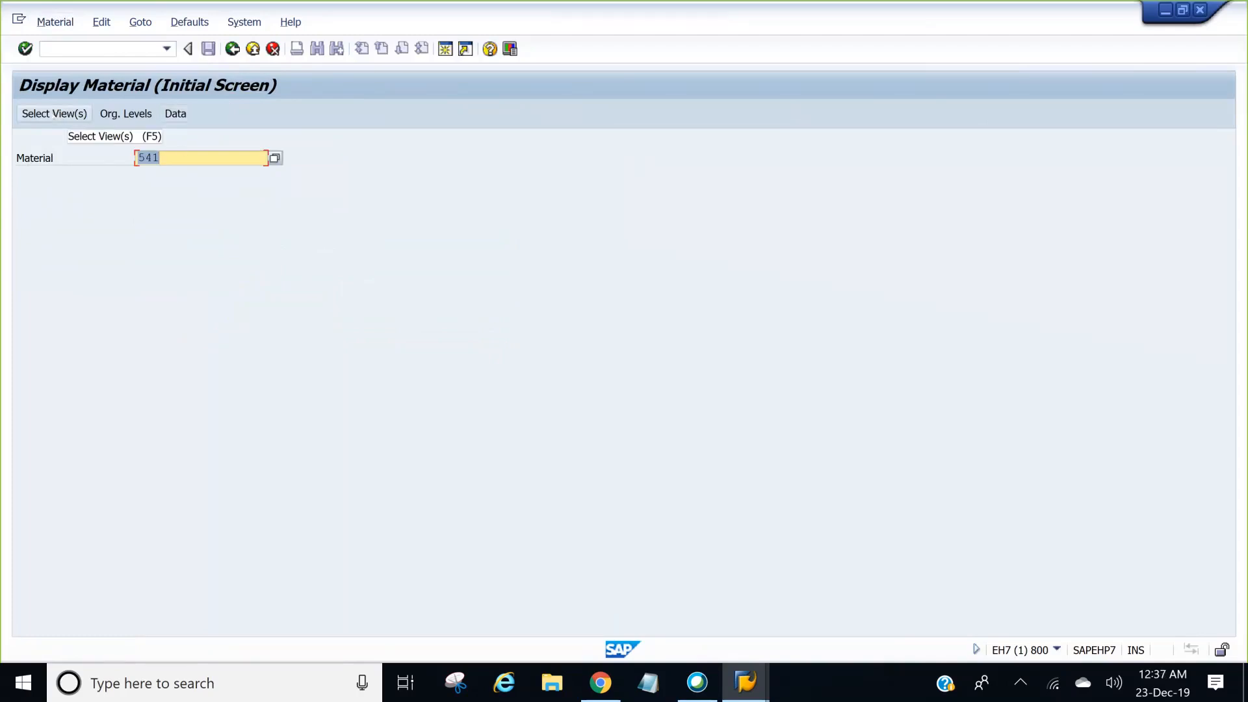
left_click(53, 116)
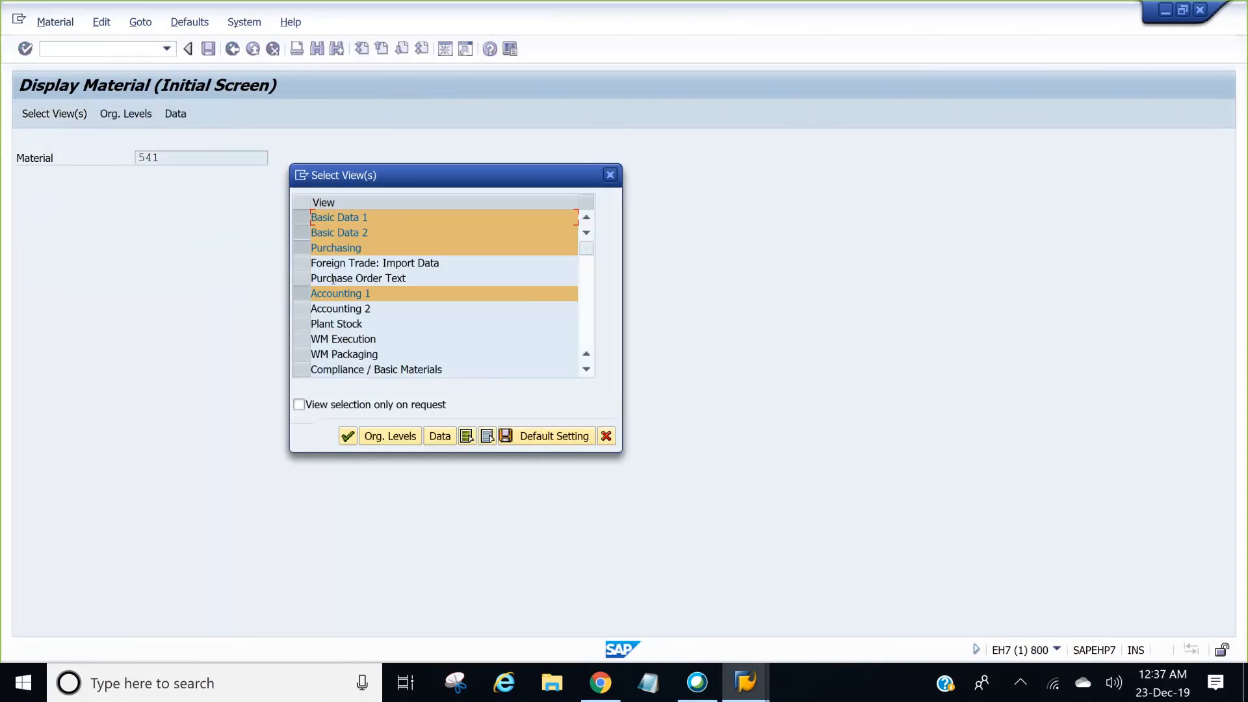
left_click_drag(301, 271, 302, 279)
left_click(301, 278)
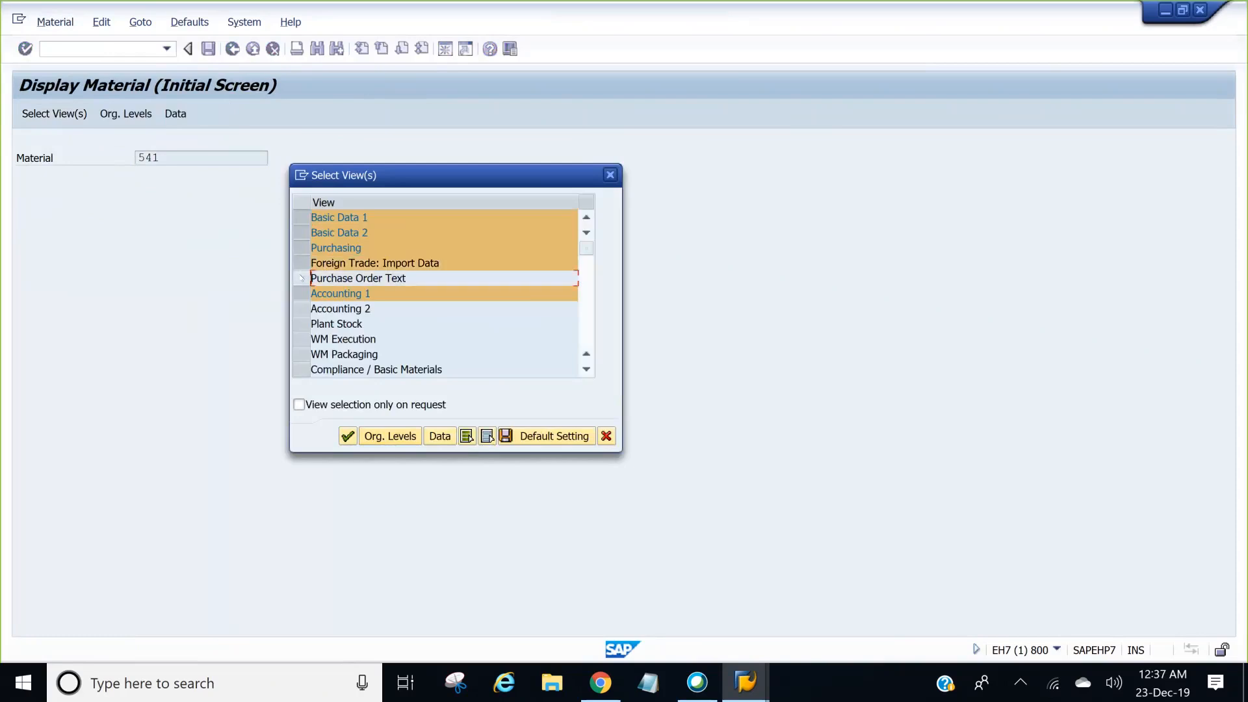
left_click(301, 263)
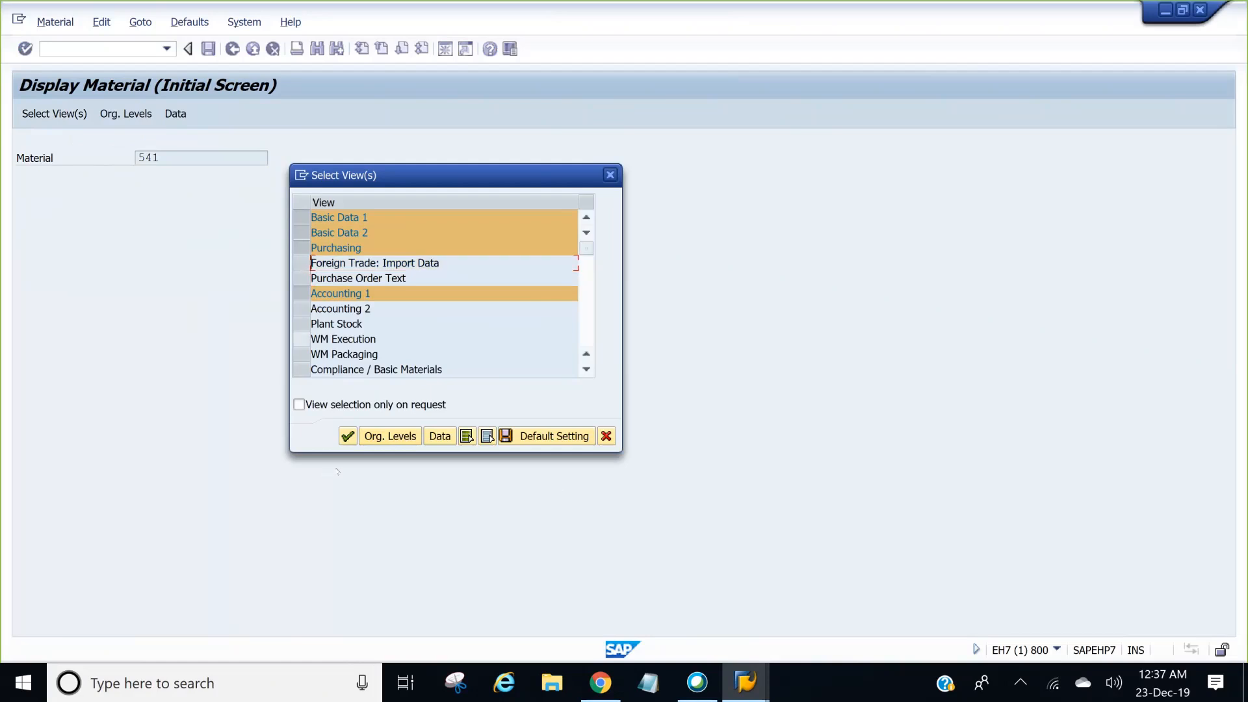
left_click(348, 436)
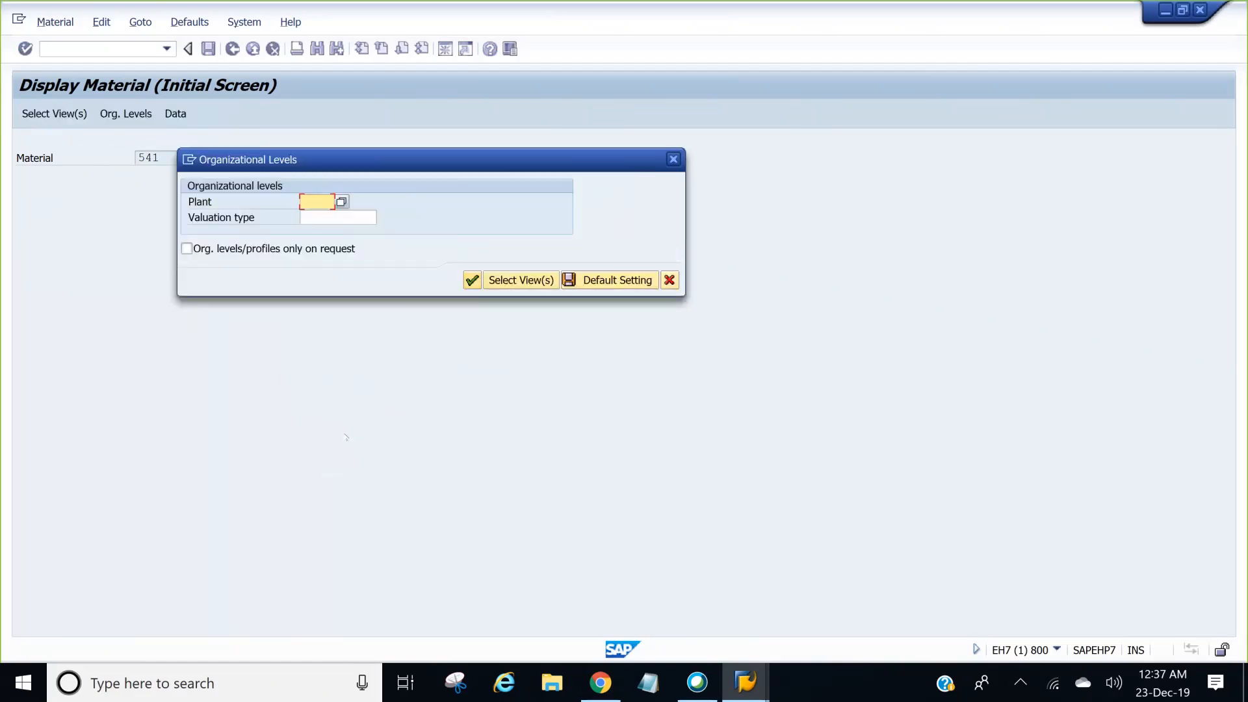
type("1000")
key("Return")
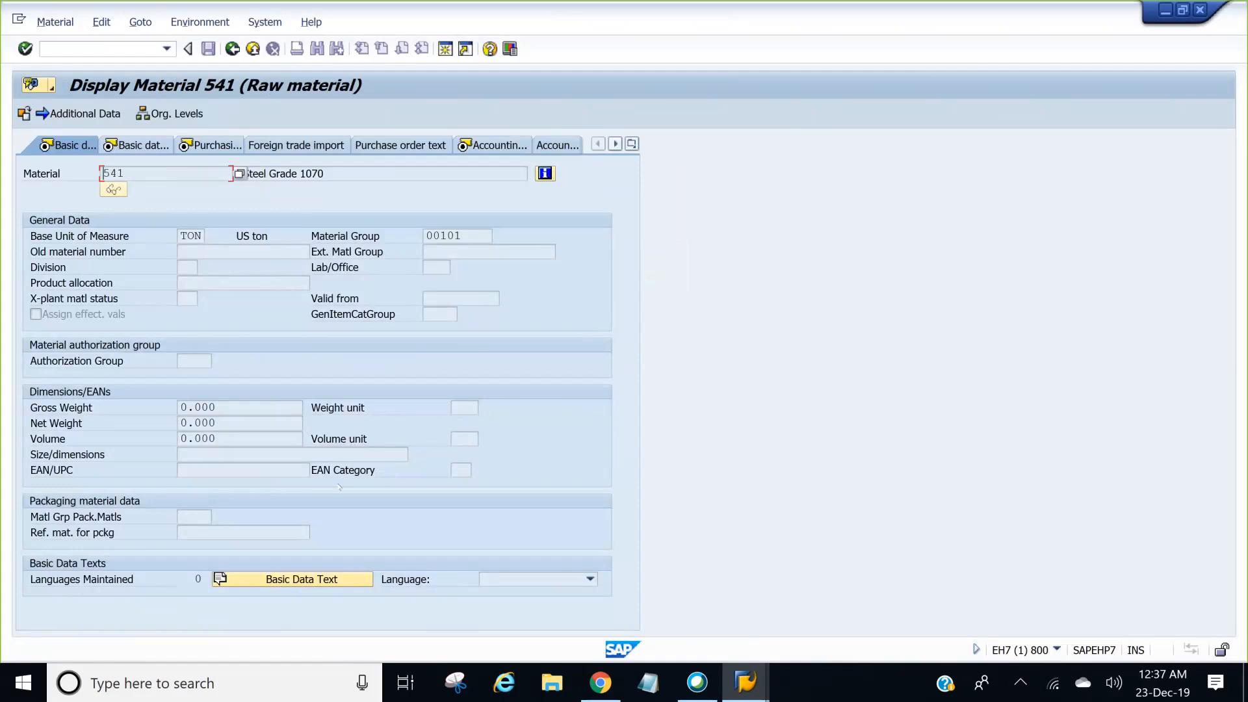
Review the material's Basic Data 2, Purchasing and Accounting 1 views in sequence
key("F3")
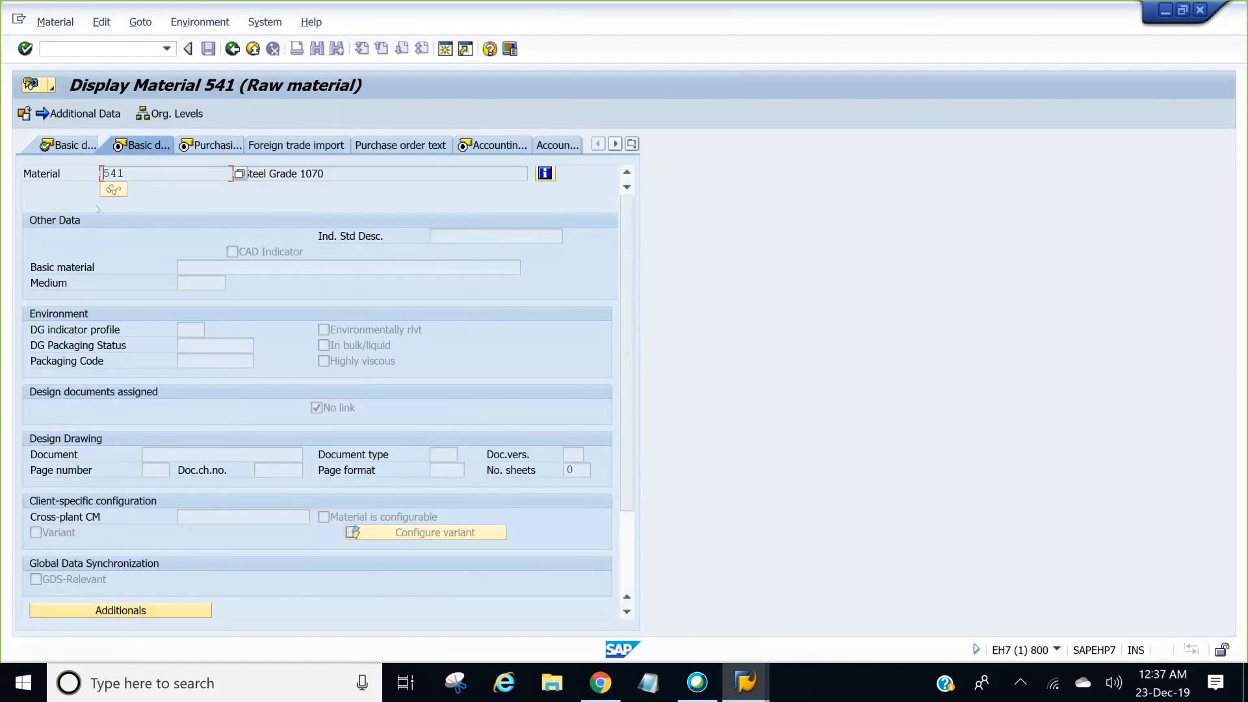
key("Return")
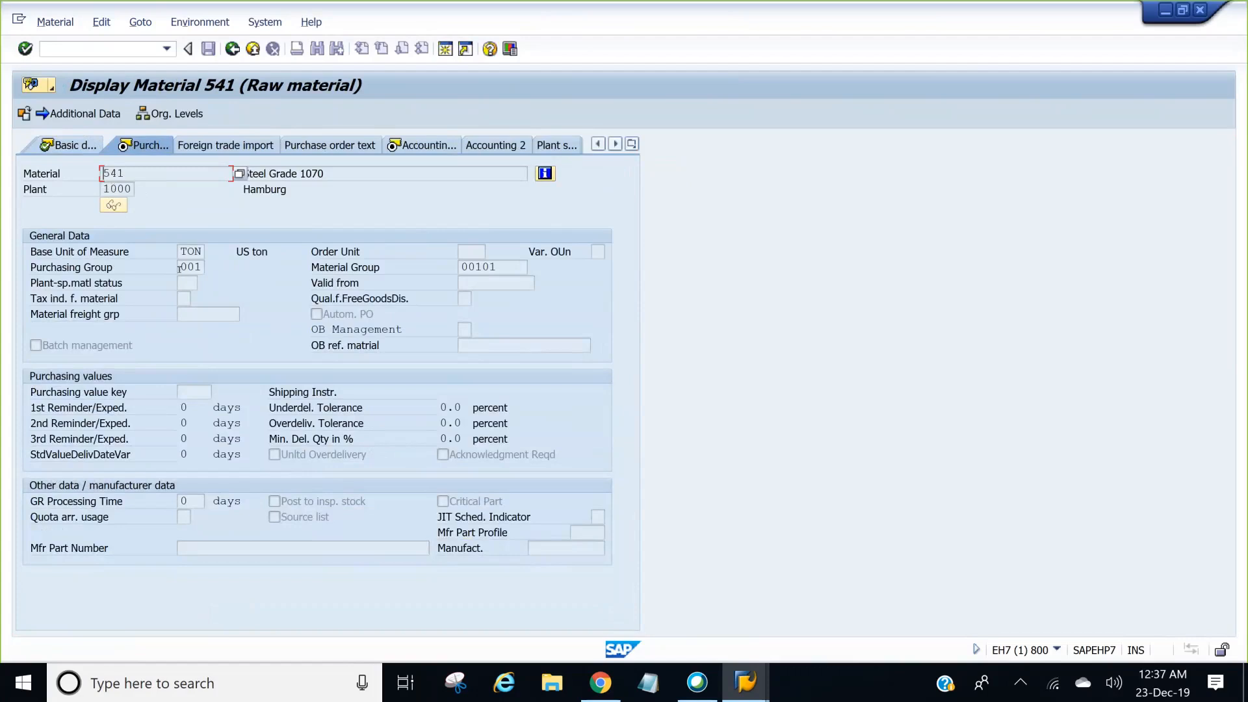
key("Return")
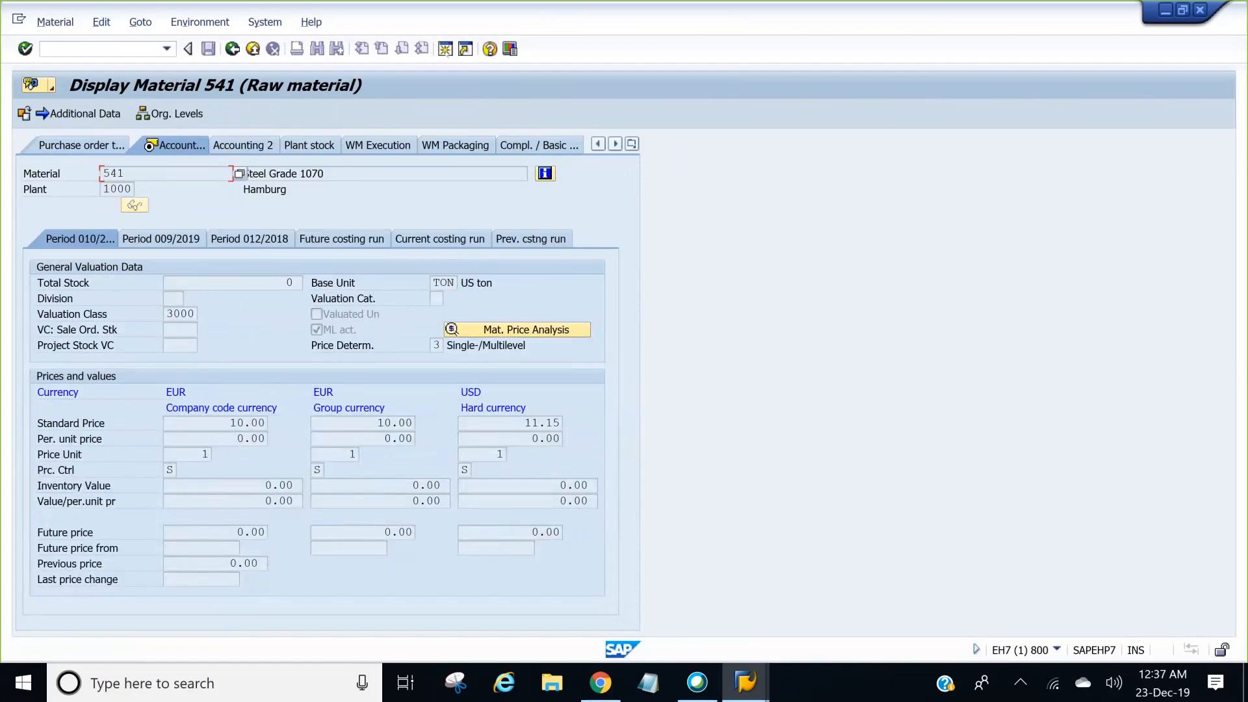
Open a new session and start transaction SE16N for general table display
left_click(446, 49)
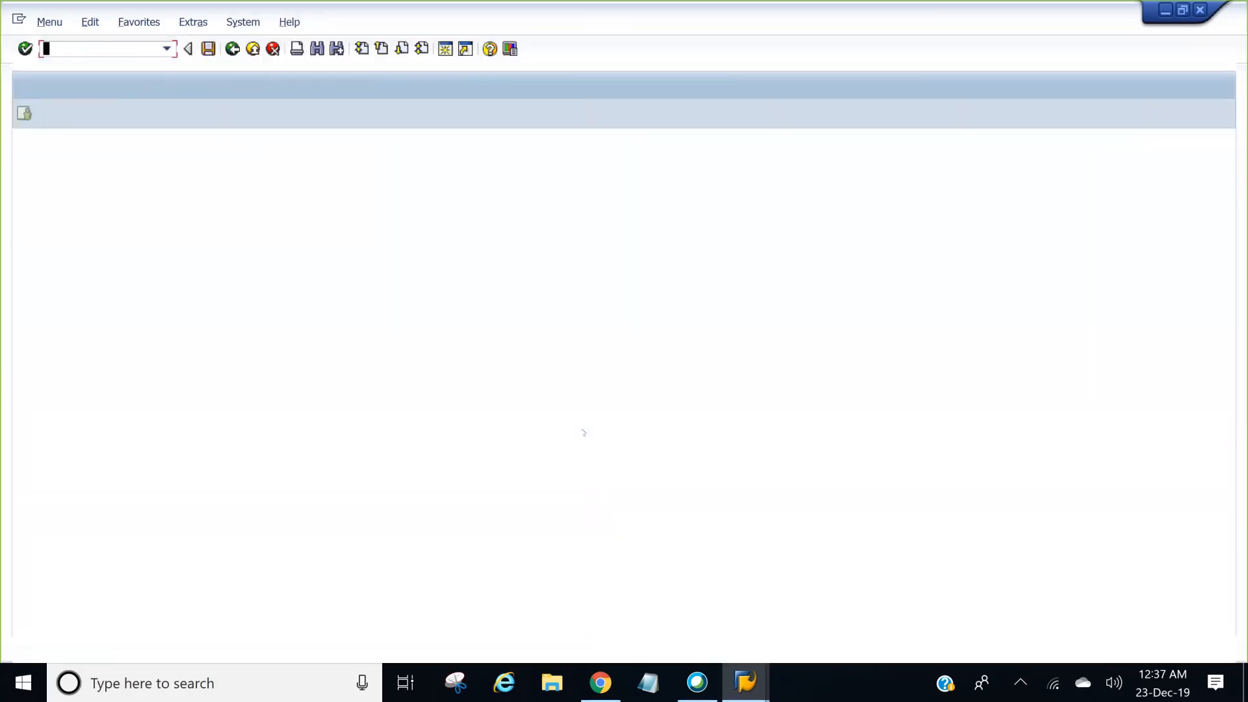
type("s")
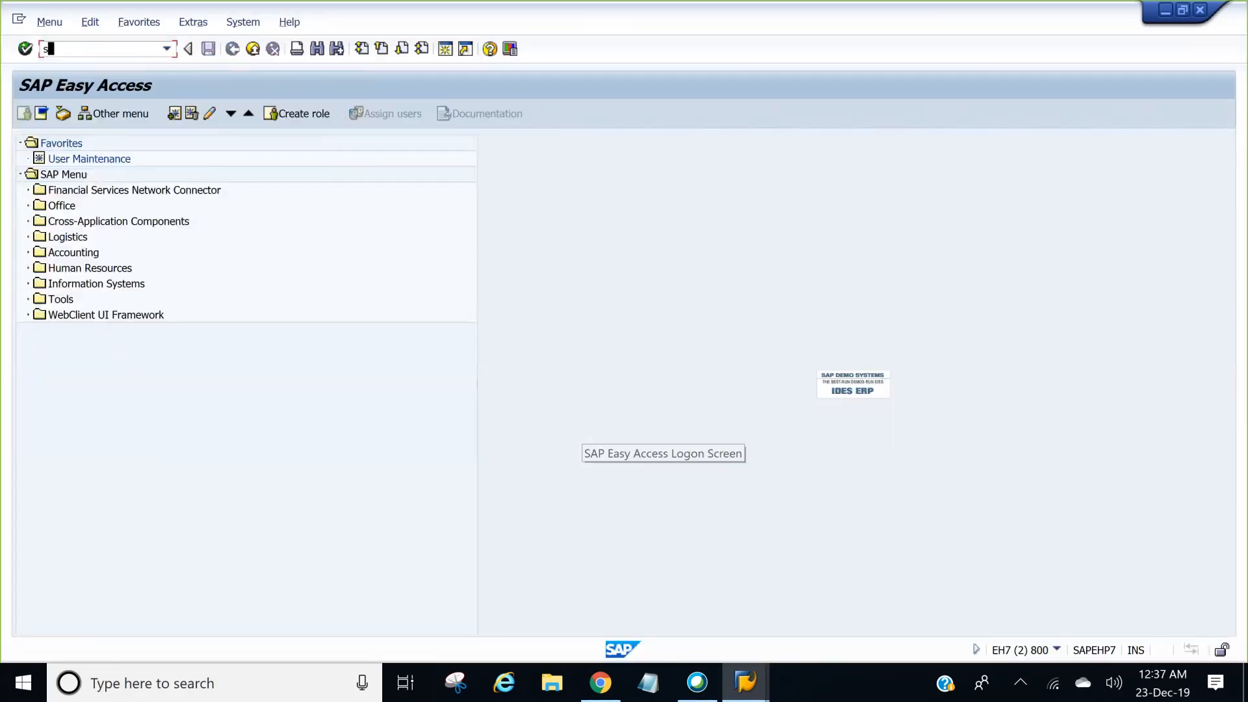
type("e16n")
key("Return")
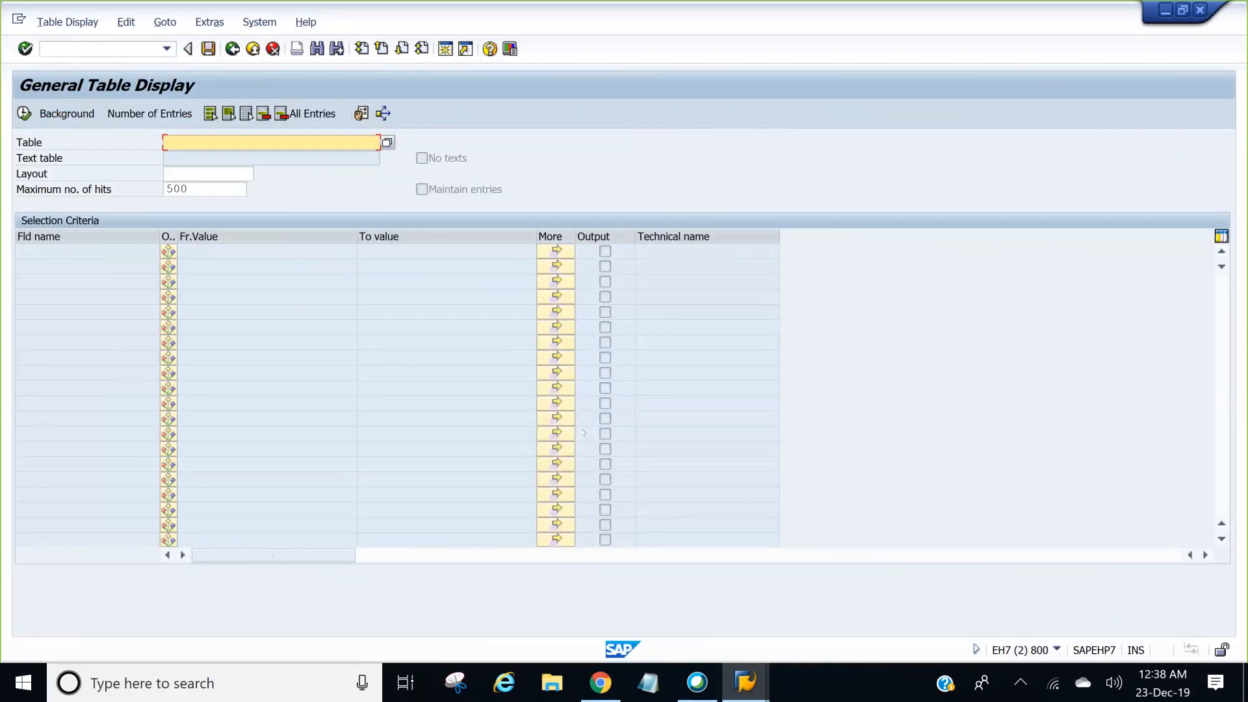
Display the MARA general material data entry for material 541, examine its fields, and return to the selection
type("mara")
key("Return")
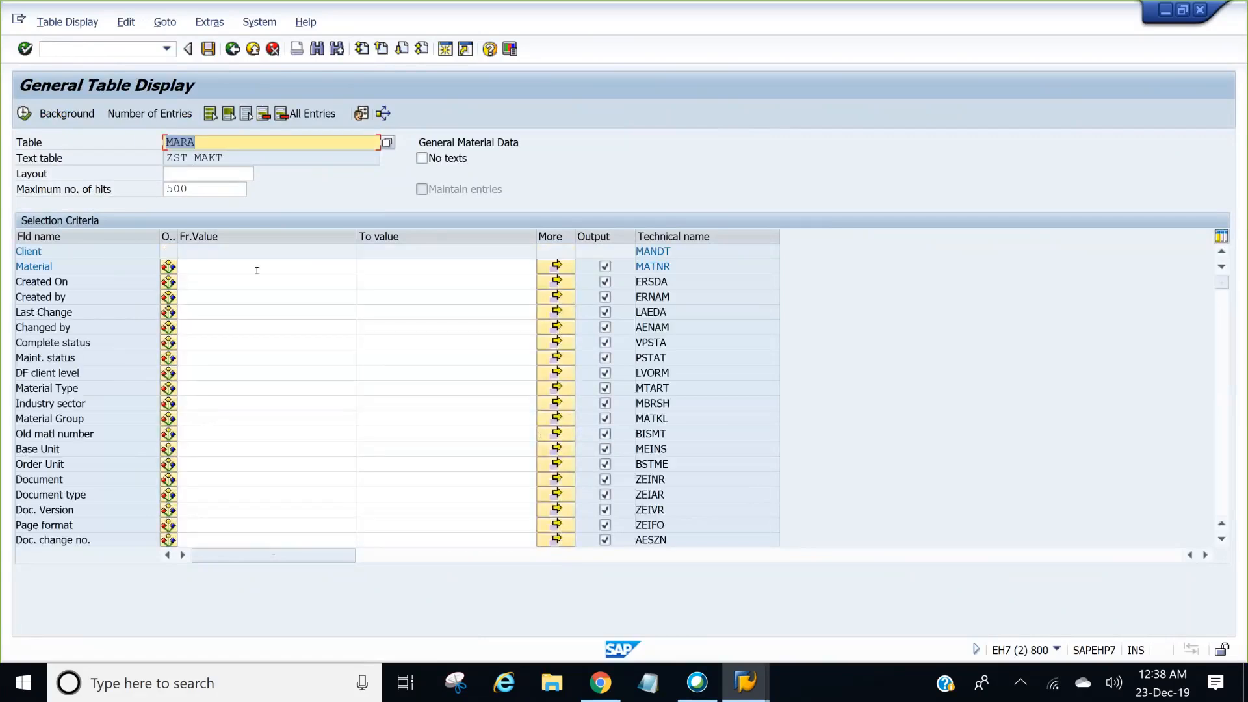
left_click(255, 264)
type("541")
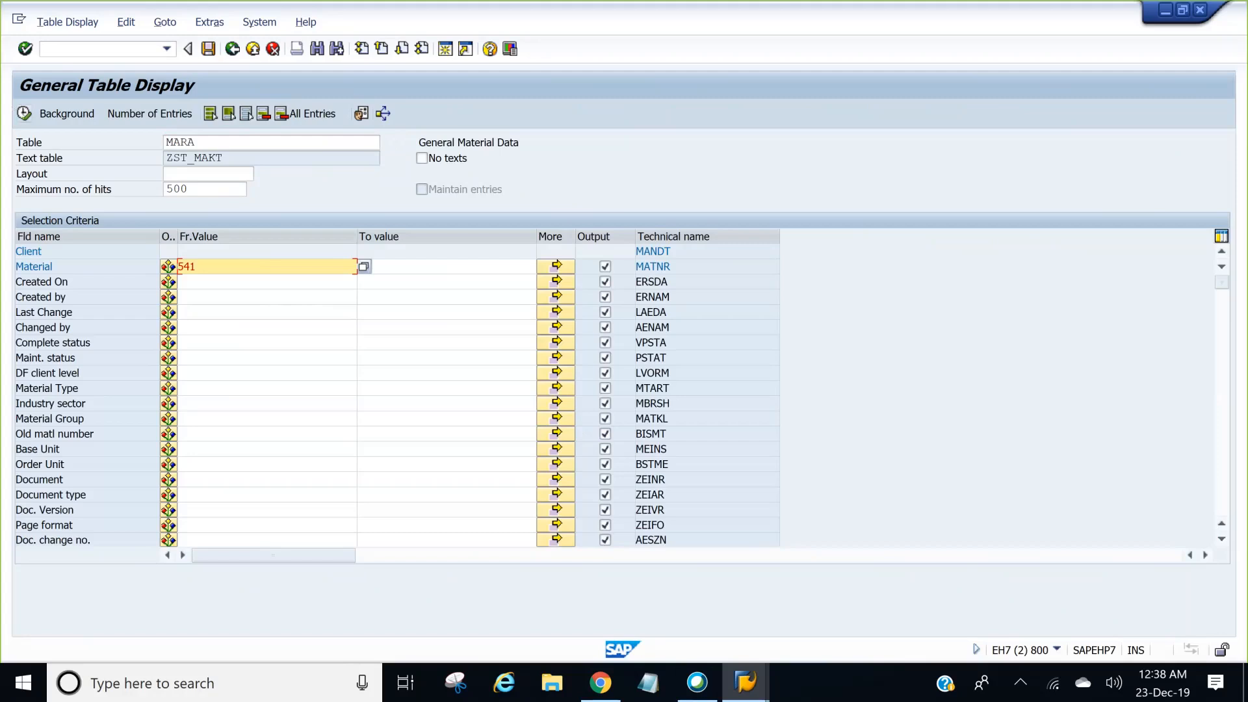
key("F8")
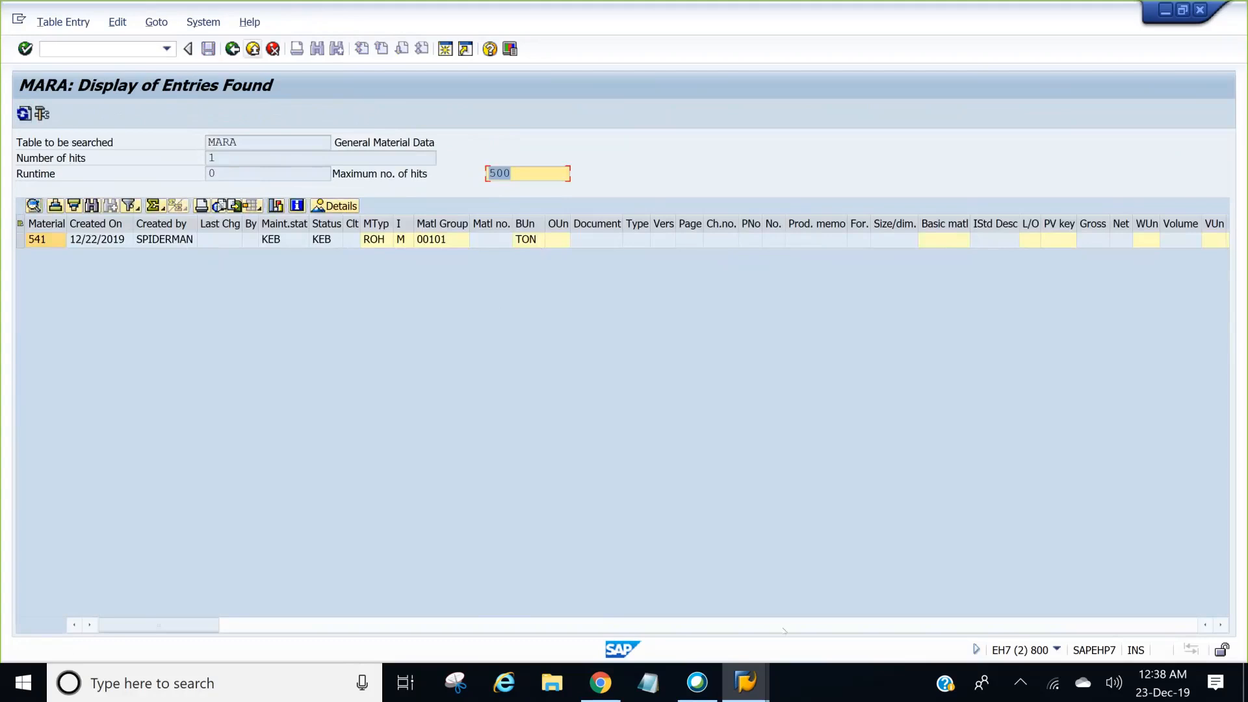
left_click(797, 626)
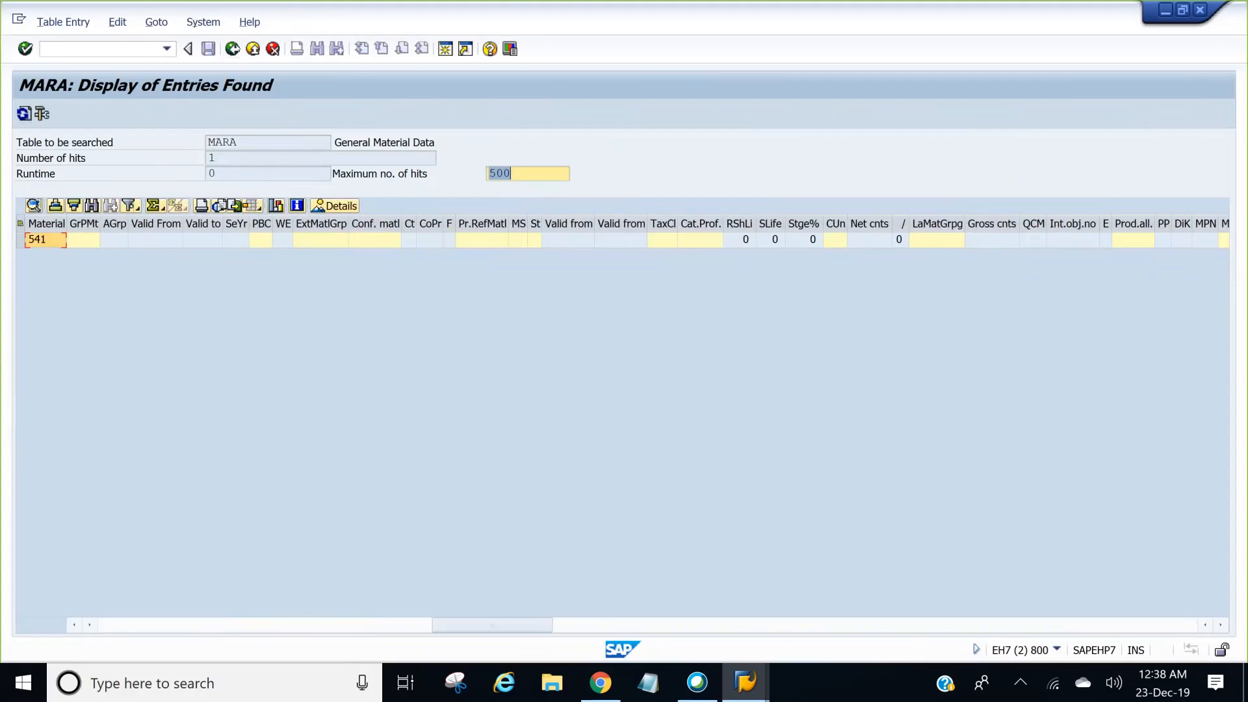
left_click(232, 49)
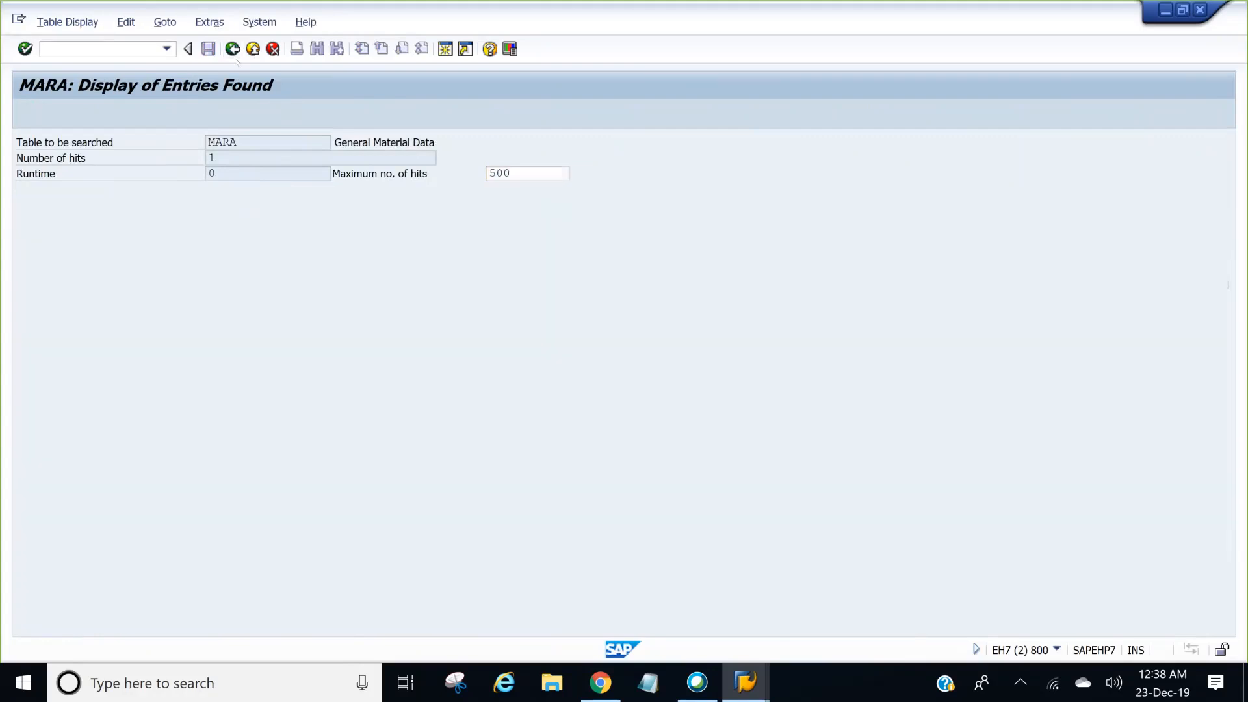
Change the table to MARC, list its plant data without a material restriction, and return to the selection
key("BackSpace")
type("c")
key("Return")
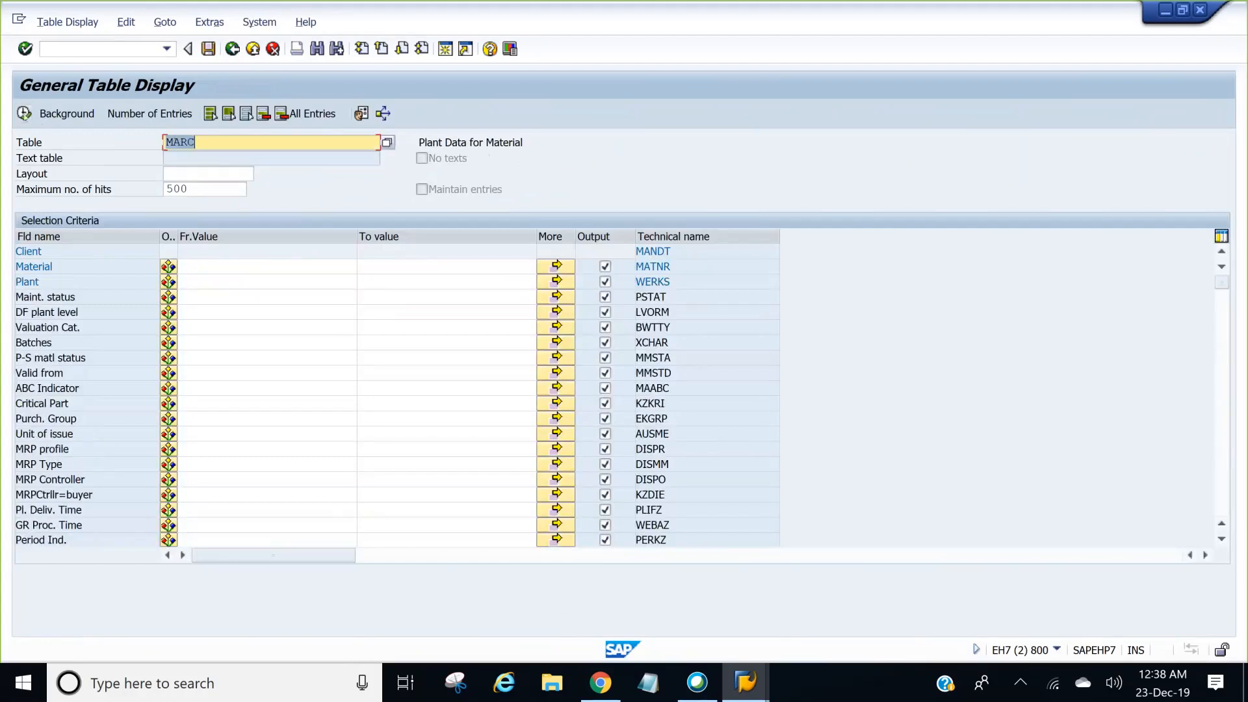
key("F8")
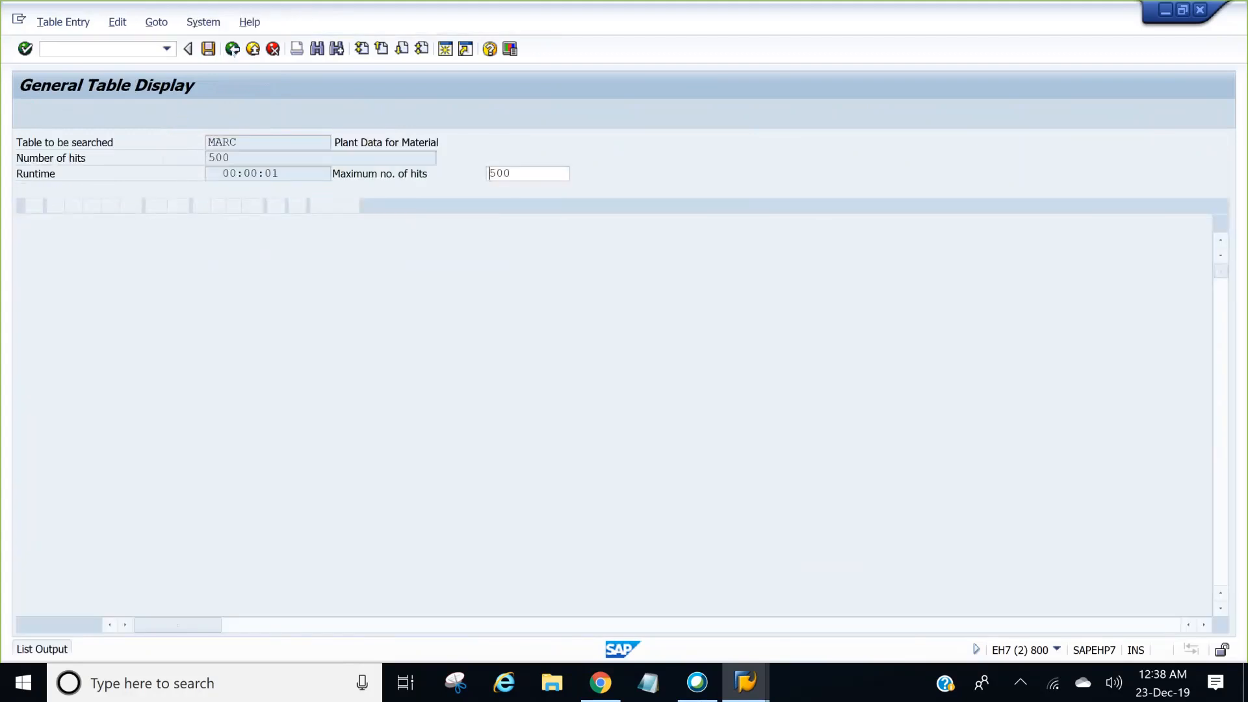
left_click(233, 48)
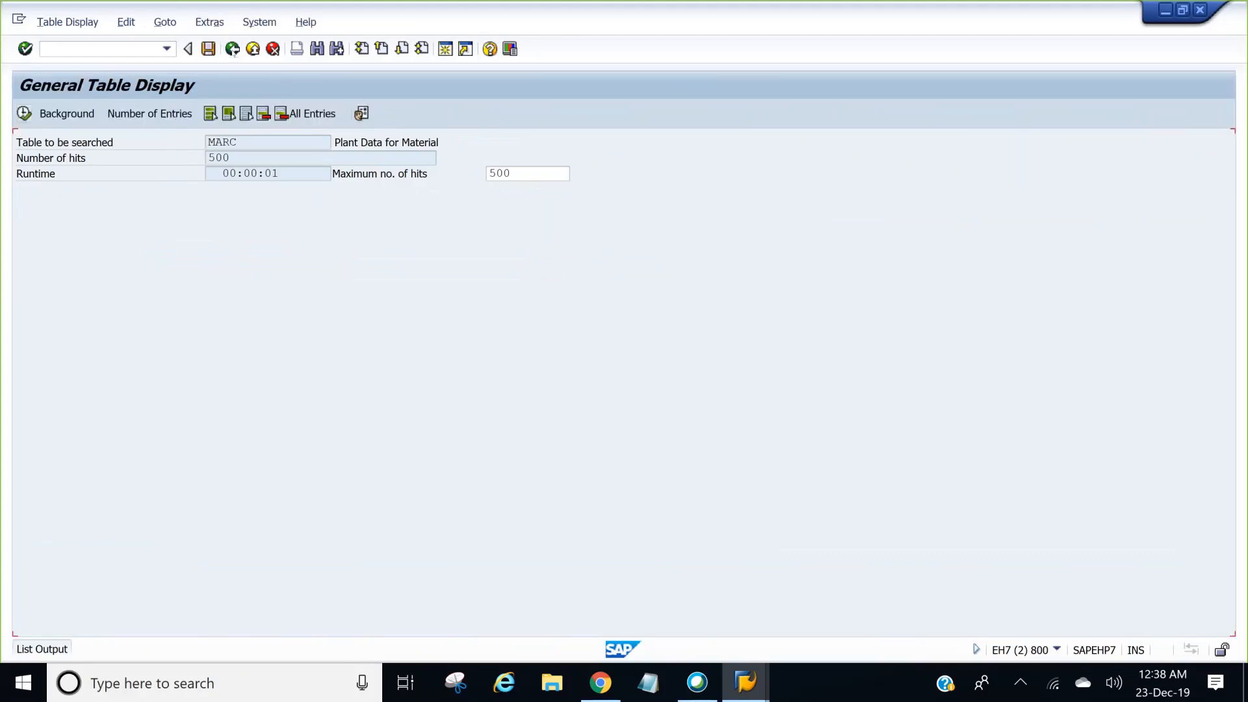
Restrict MARC to material 541, examine its plant data entry, and return to the selection
type("541")
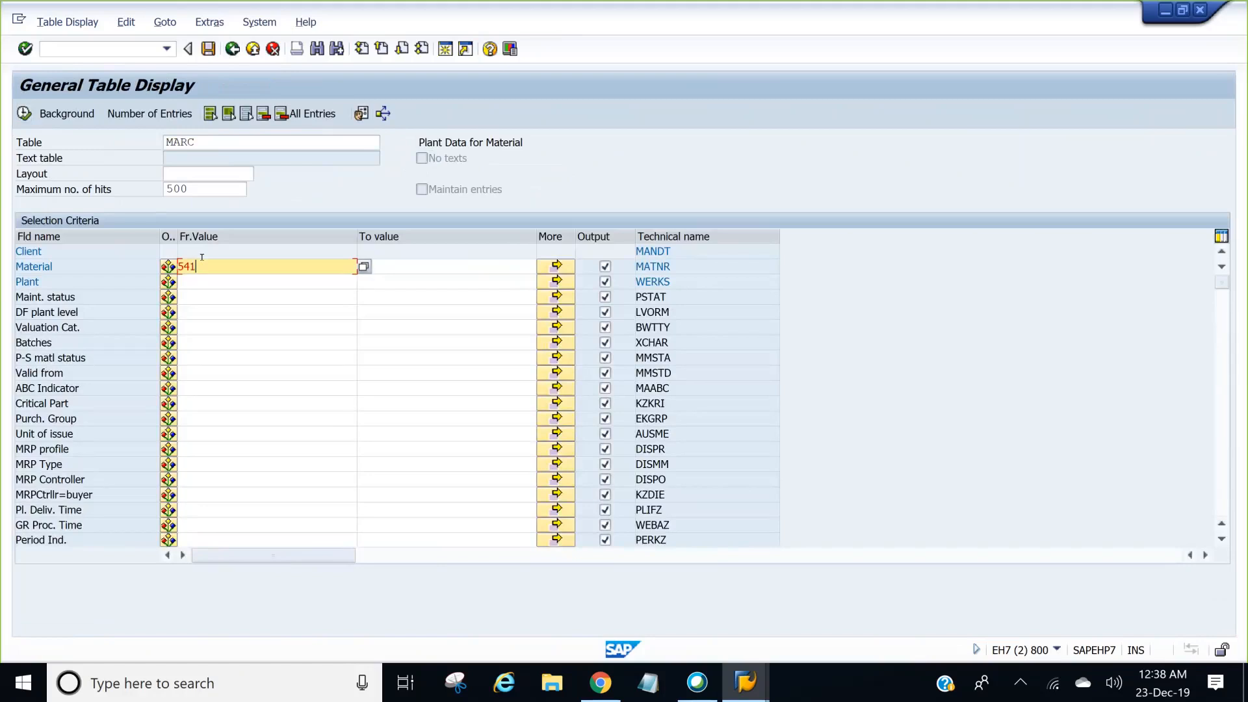
key("F8")
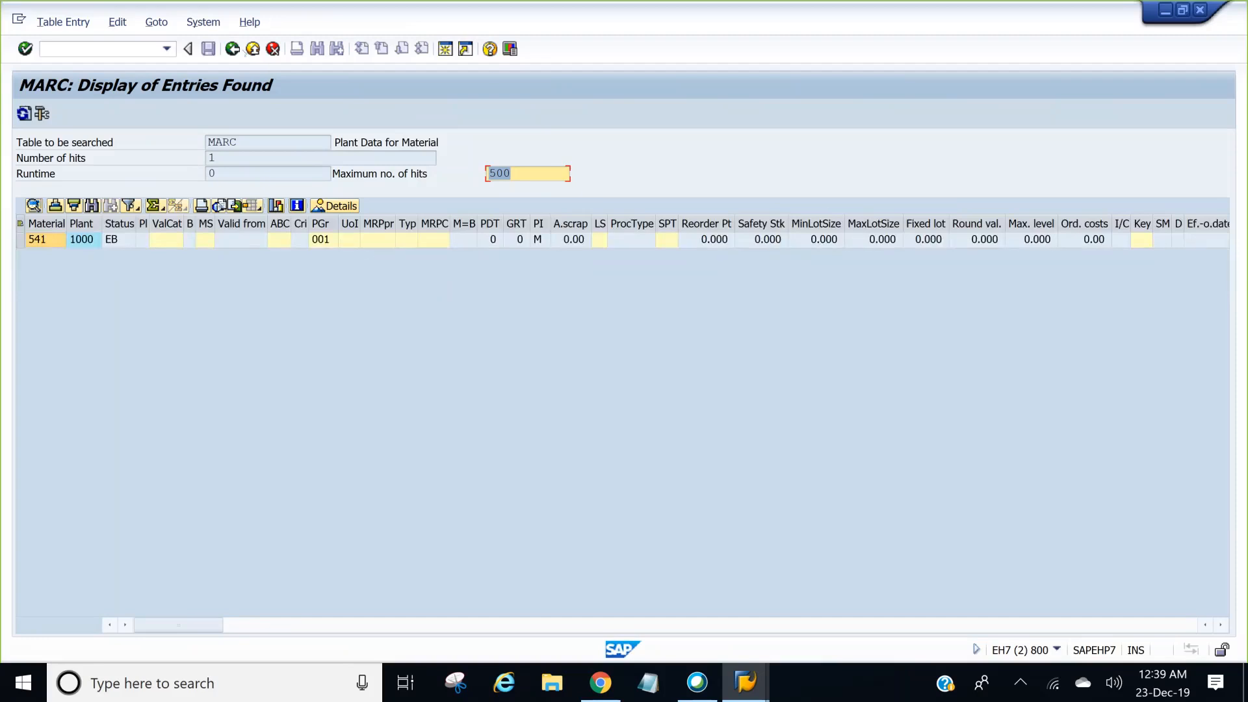
key("F3")
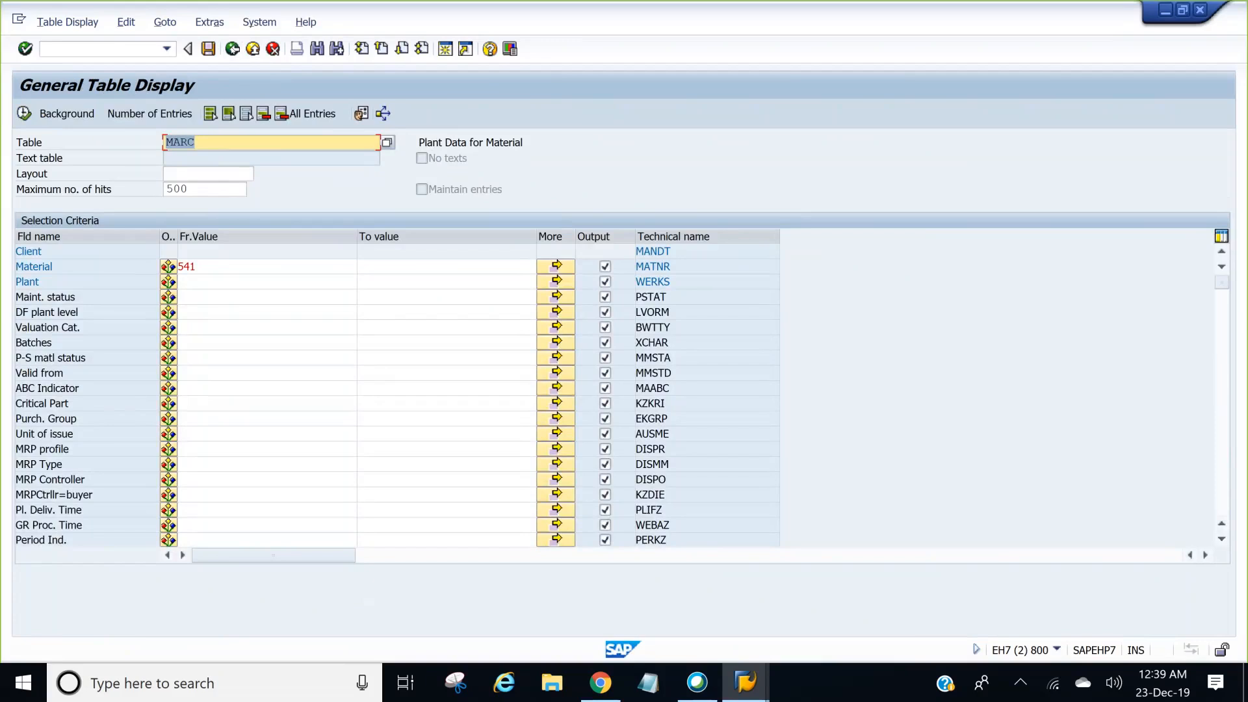
left_click(737, 31)
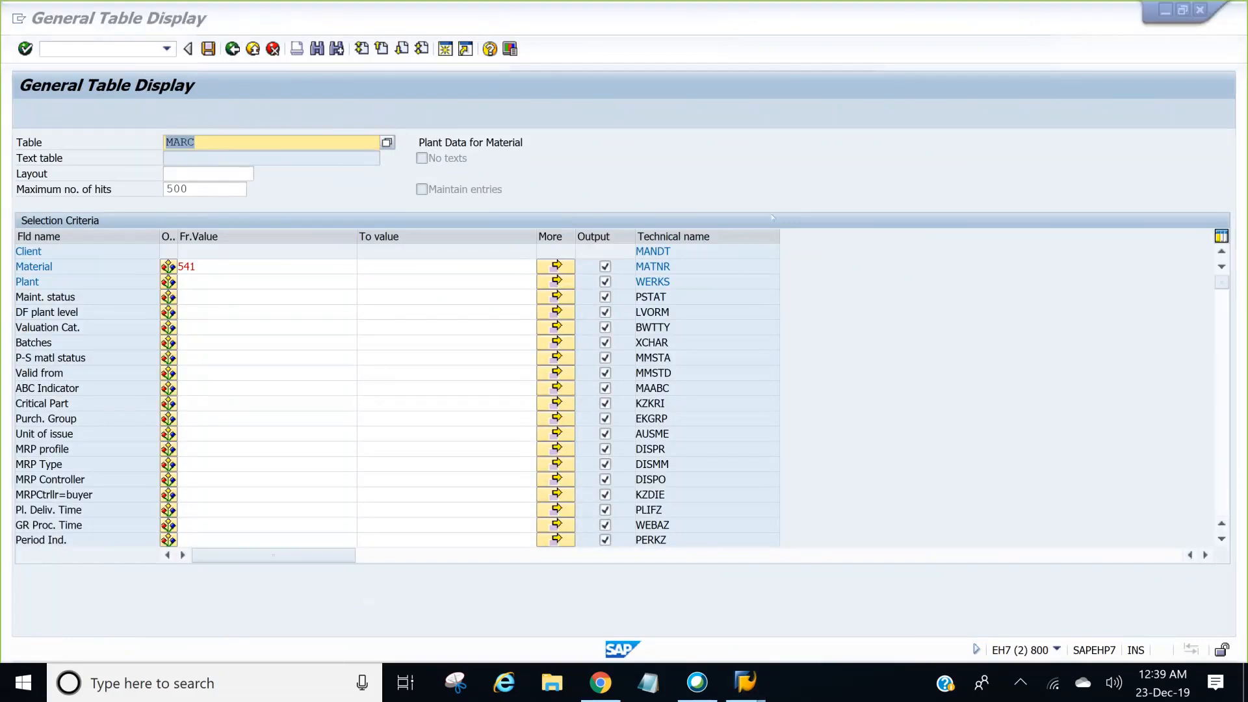